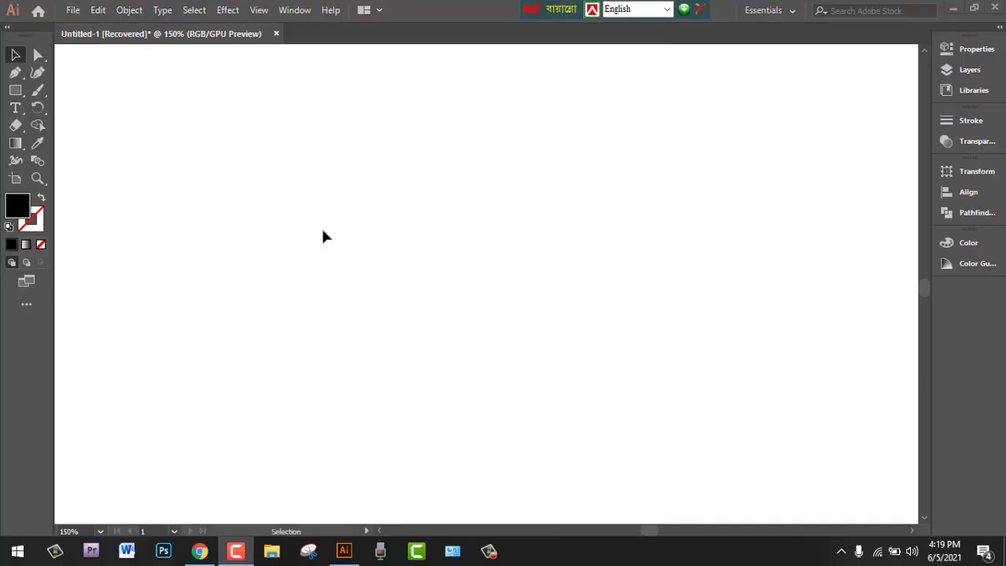
Step: Draw a black (#000000) filled rectangle, about 396 × 259 px, across the artboard
{"action": "left_click", "coordinate": [13, 91]}
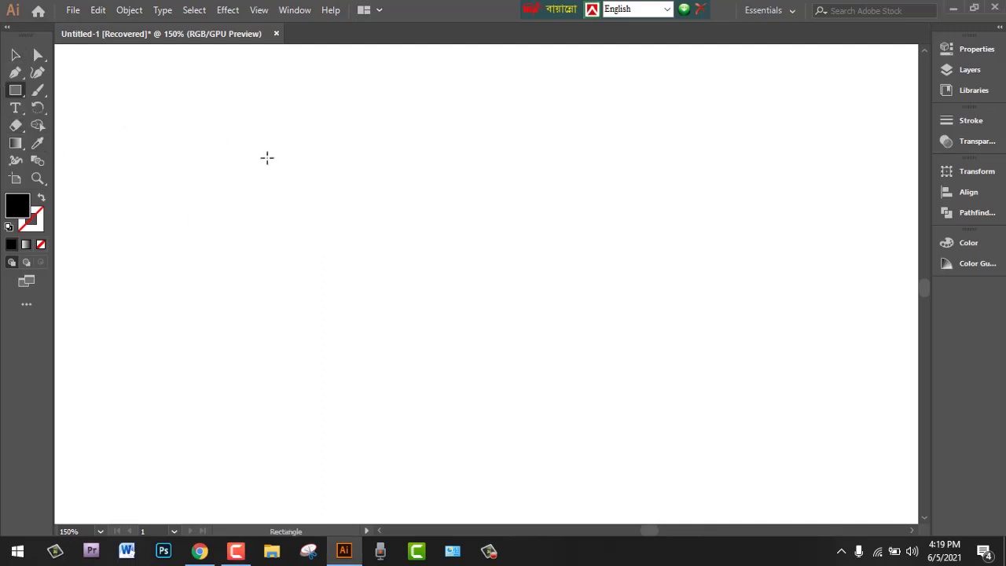
{"action": "double_click", "coordinate": [17, 206]}
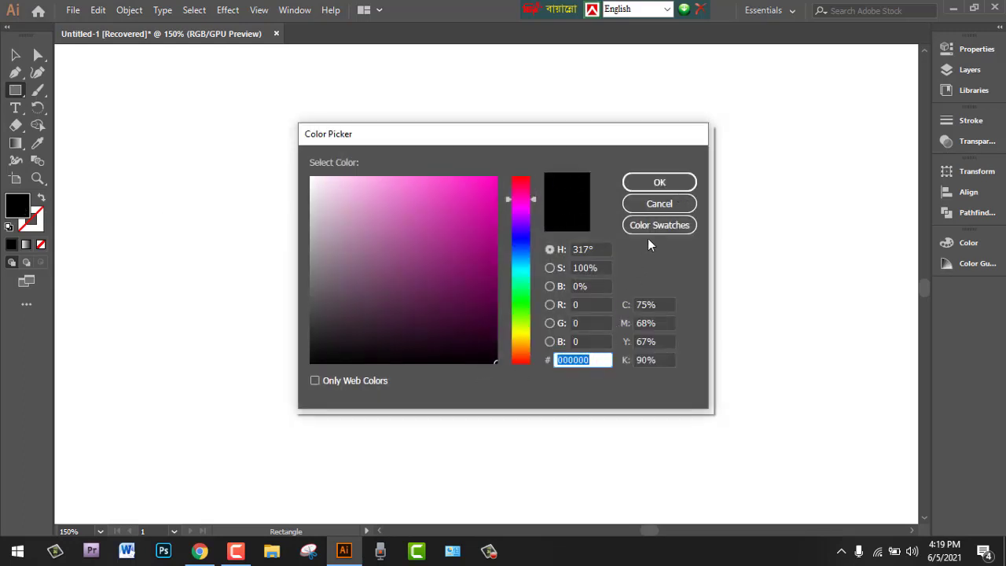
{"action": "left_click", "coordinate": [658, 183]}
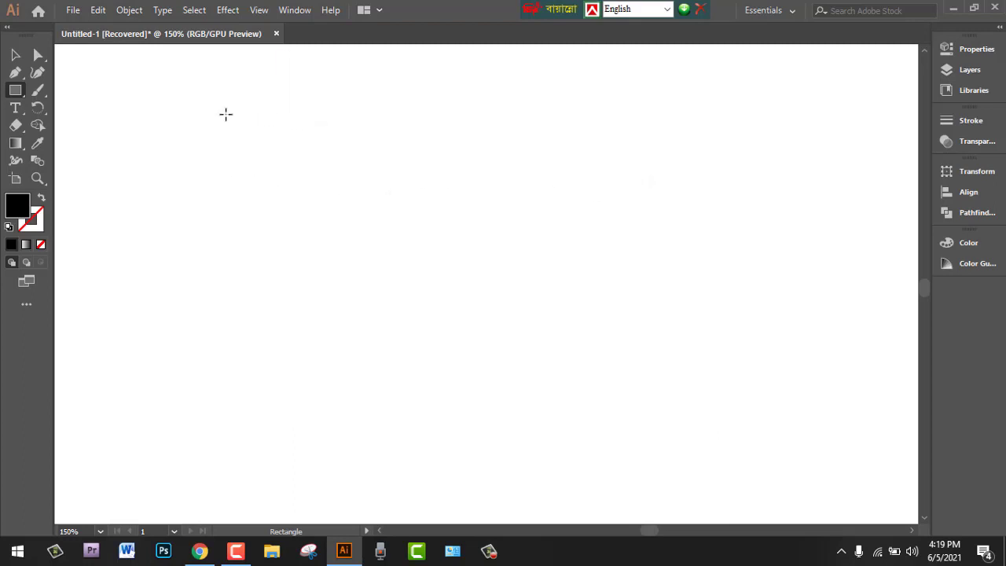
{"action": "left_click_drag", "start_coordinate": [186, 101], "coordinate": [796, 500]}
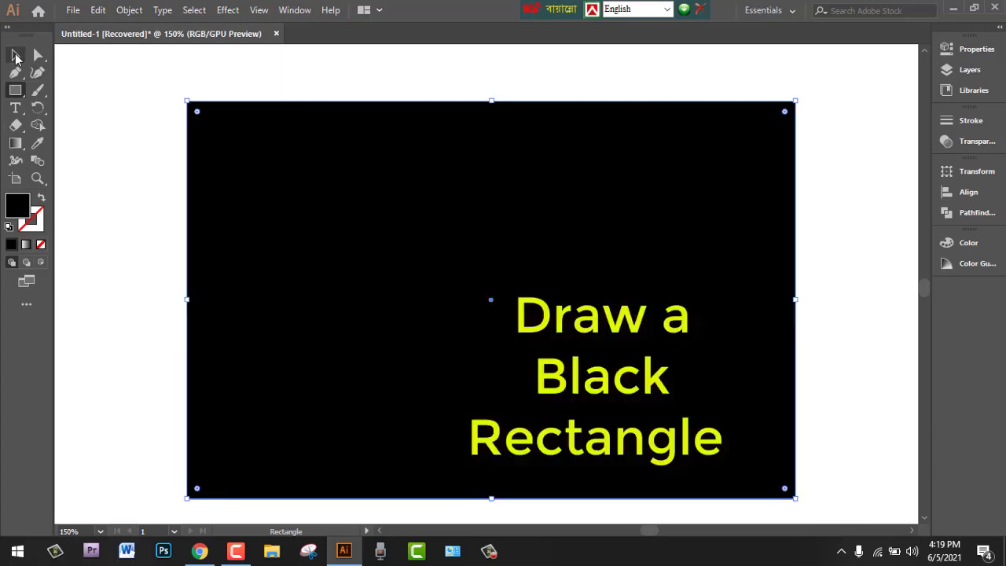
Step: Lock the black background rectangle with Object > Lock > Selection
{"action": "left_click", "coordinate": [14, 55]}
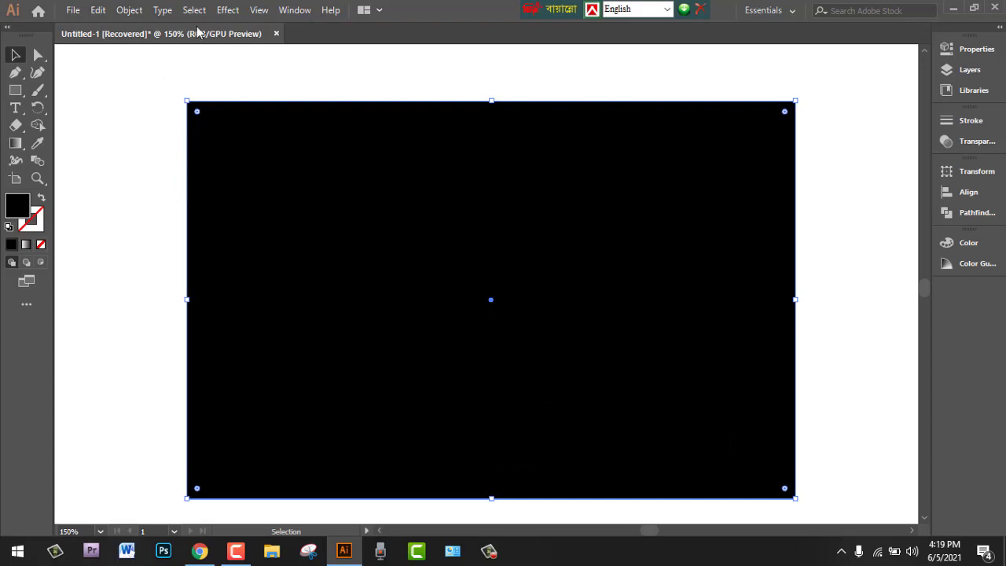
{"action": "left_click", "coordinate": [130, 10]}
{"action": "mouse_move", "coordinate": [183, 93]}
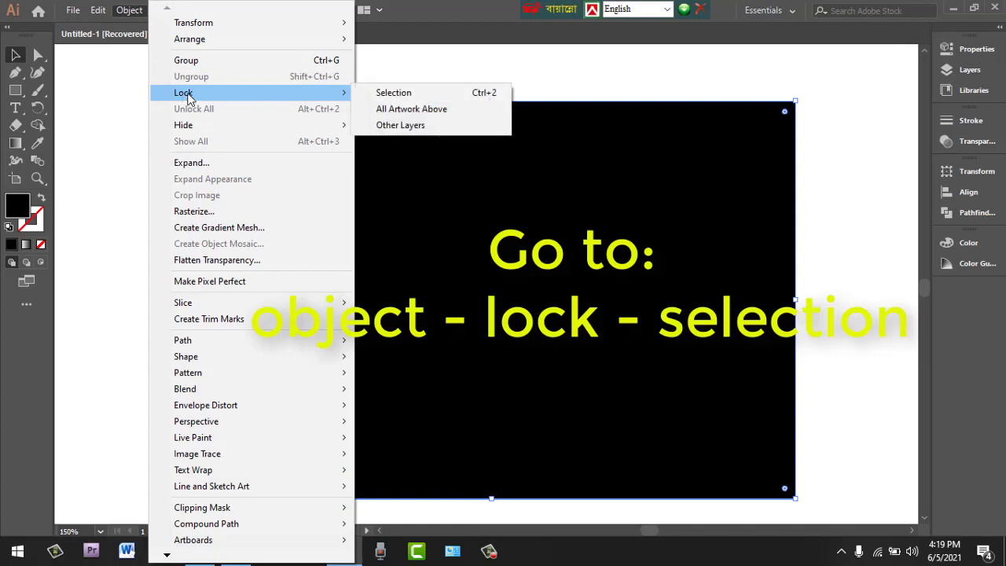
{"action": "left_click", "coordinate": [383, 92]}
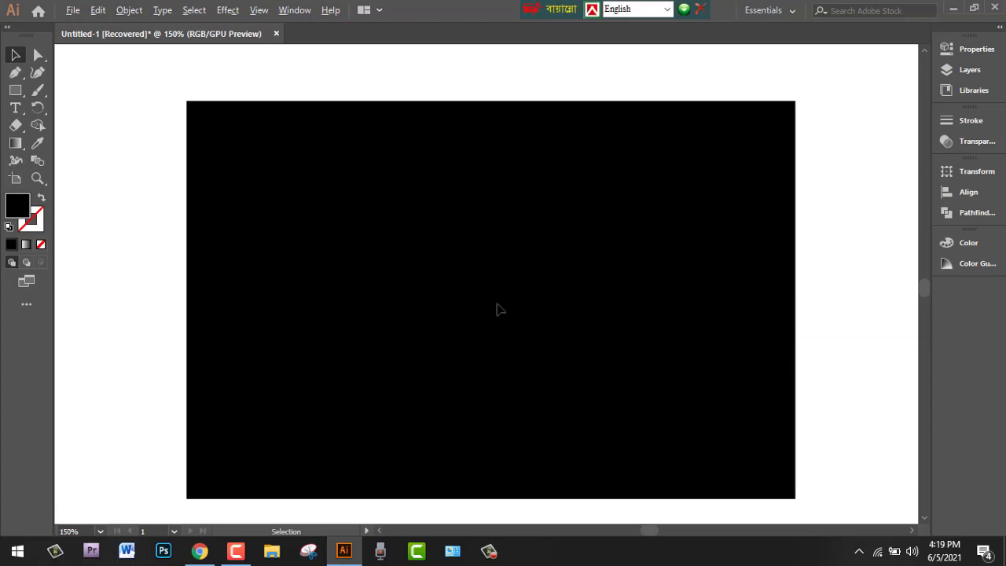
Step: Zoom in on the background and set the fill colour to white
{"action": "key", "text": "ctrl+equal"}
{"action": "key", "text": "ctrl+equal"}
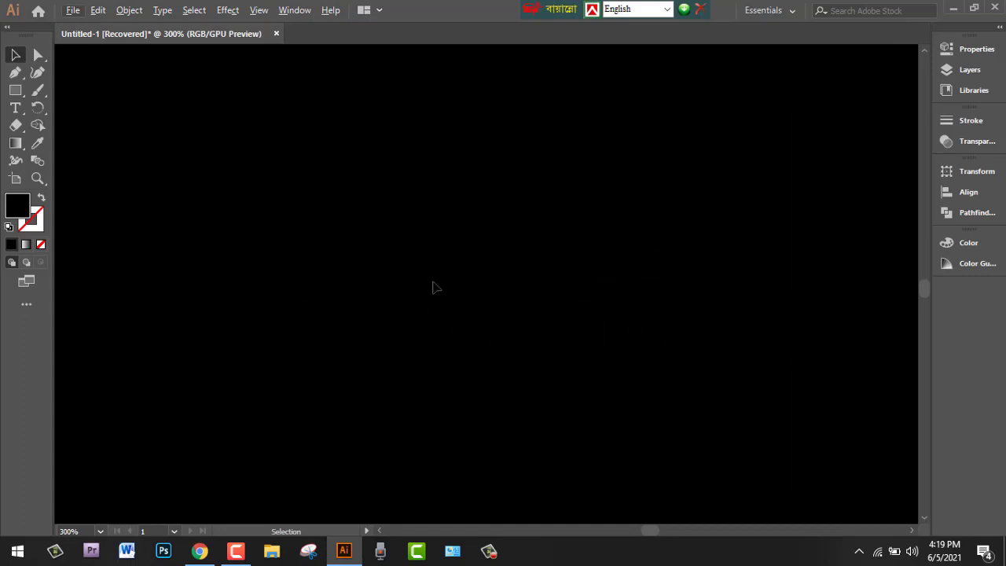
{"action": "double_click", "coordinate": [24, 210]}
{"action": "left_click", "coordinate": [311, 179]}
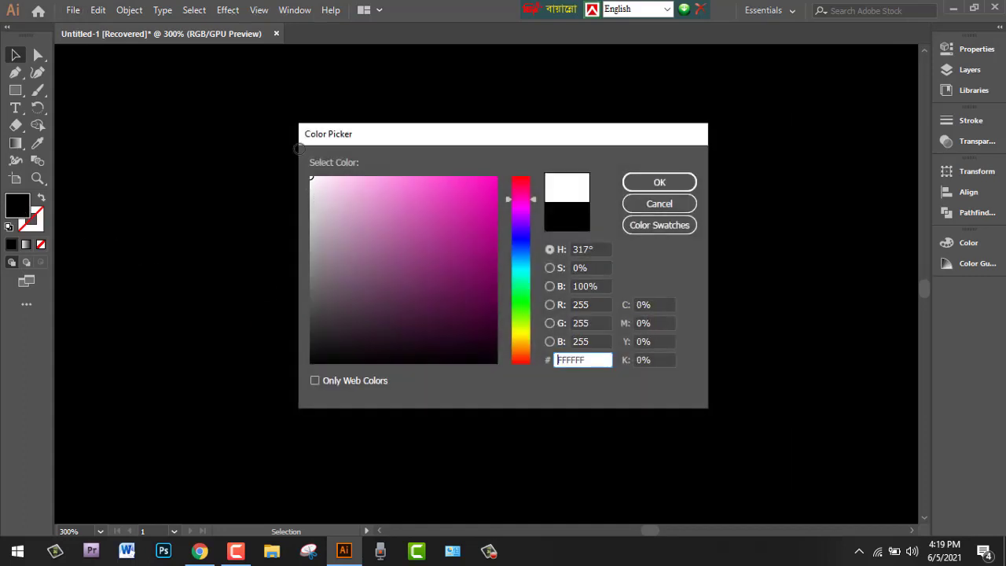
{"action": "left_click", "coordinate": [660, 183]}
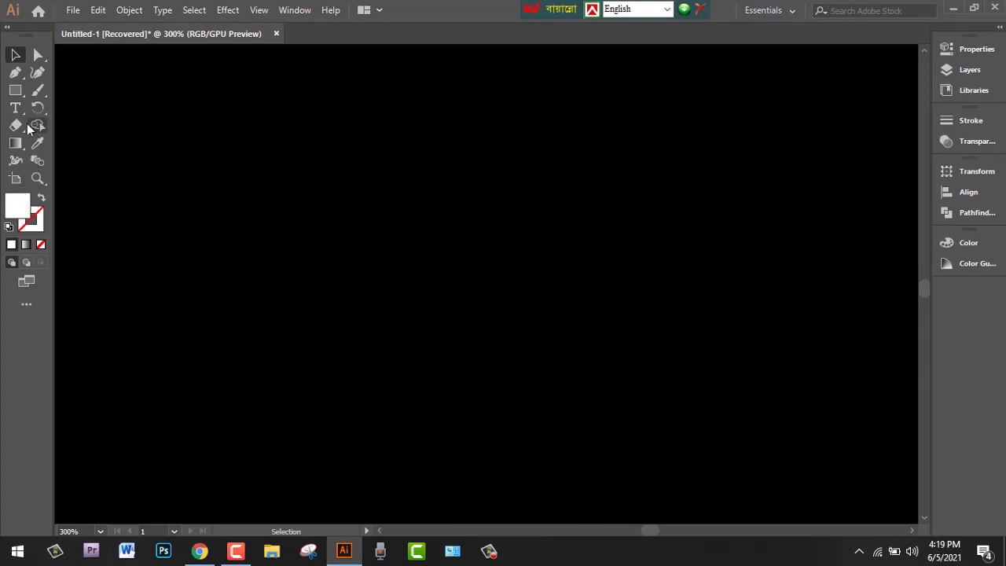
Step: Write 'NEON' in white in a text box near the centre and show the character settings
{"action": "left_click", "coordinate": [15, 108]}
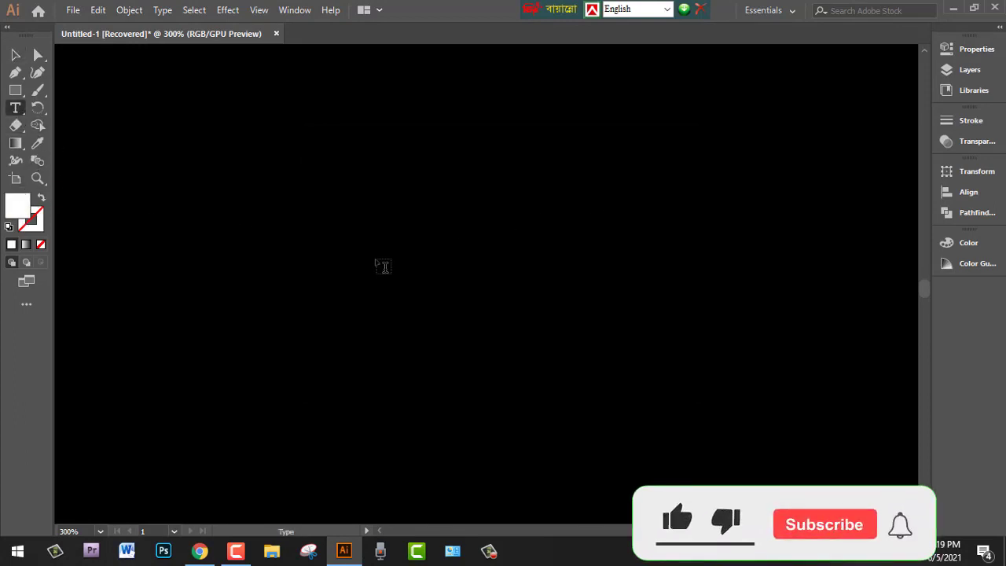
{"action": "left_click_drag", "start_coordinate": [374, 266], "coordinate": [605, 226]}
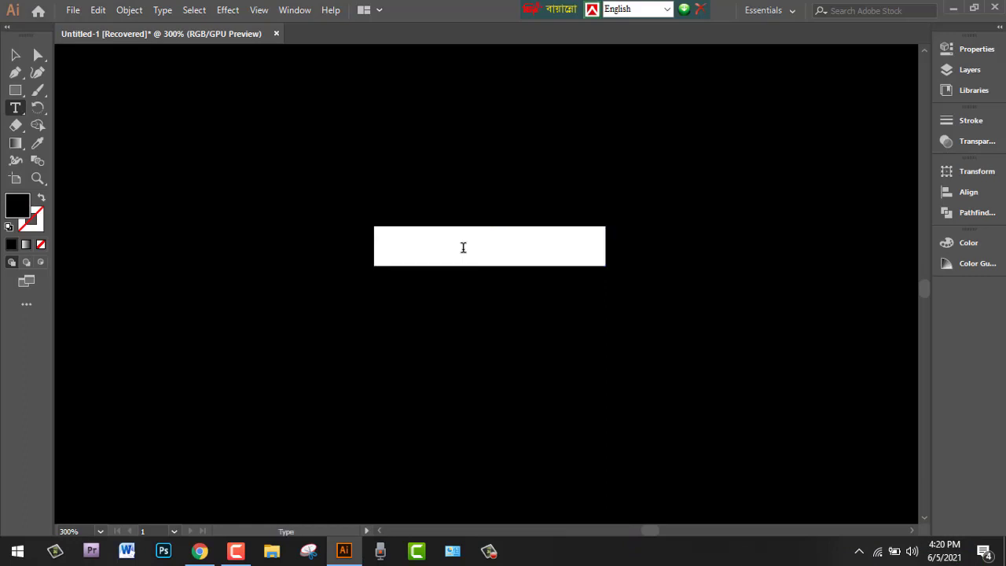
{"action": "double_click", "coordinate": [21, 212]}
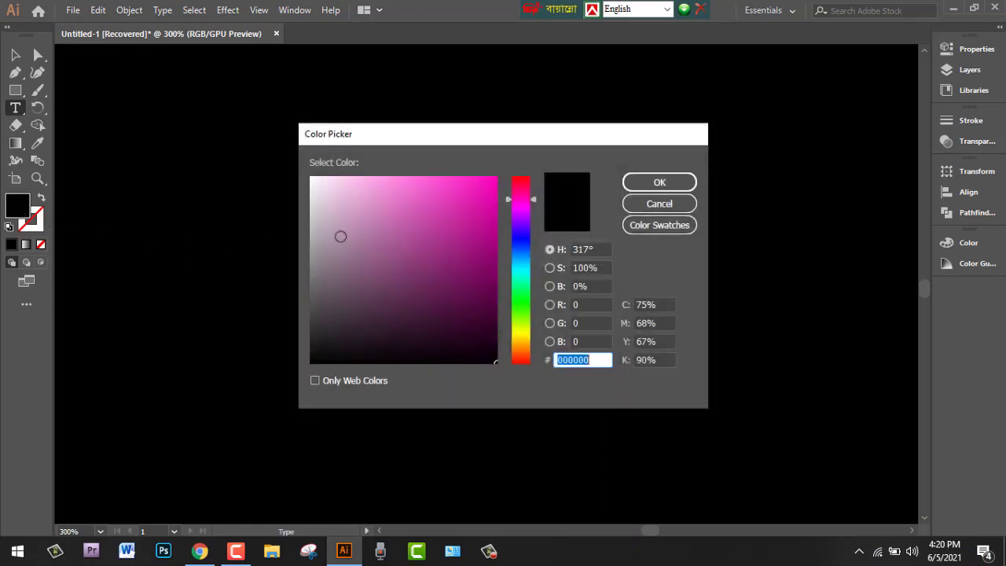
{"action": "left_click", "coordinate": [312, 176]}
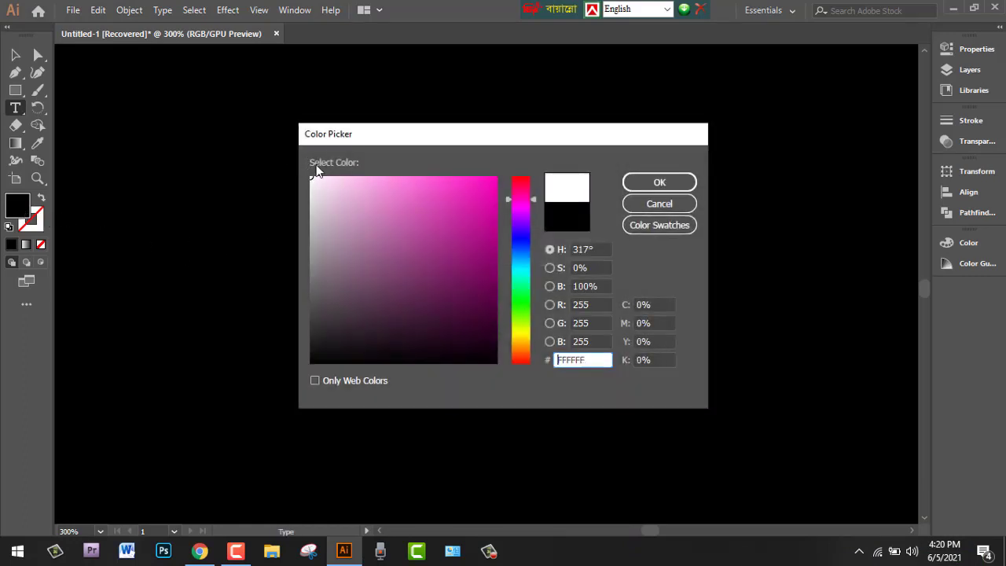
{"action": "left_click", "coordinate": [659, 182]}
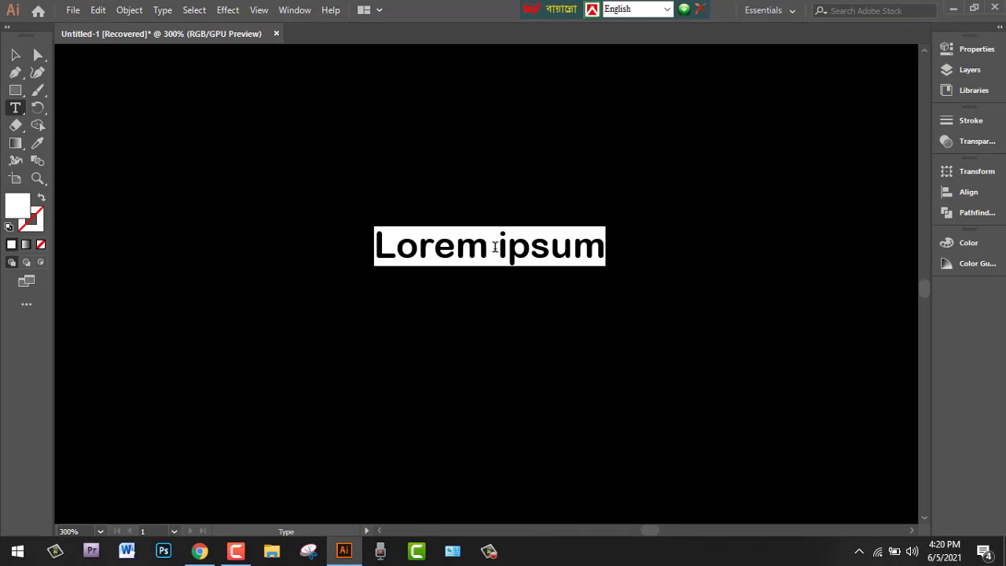
{"action": "type", "text": "NEO"}
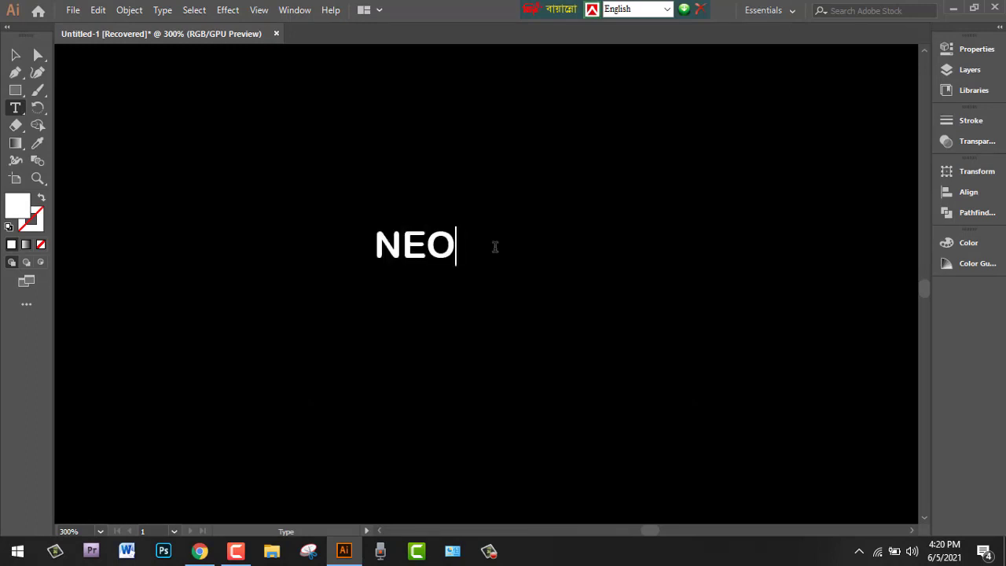
{"action": "type", "text": "N"}
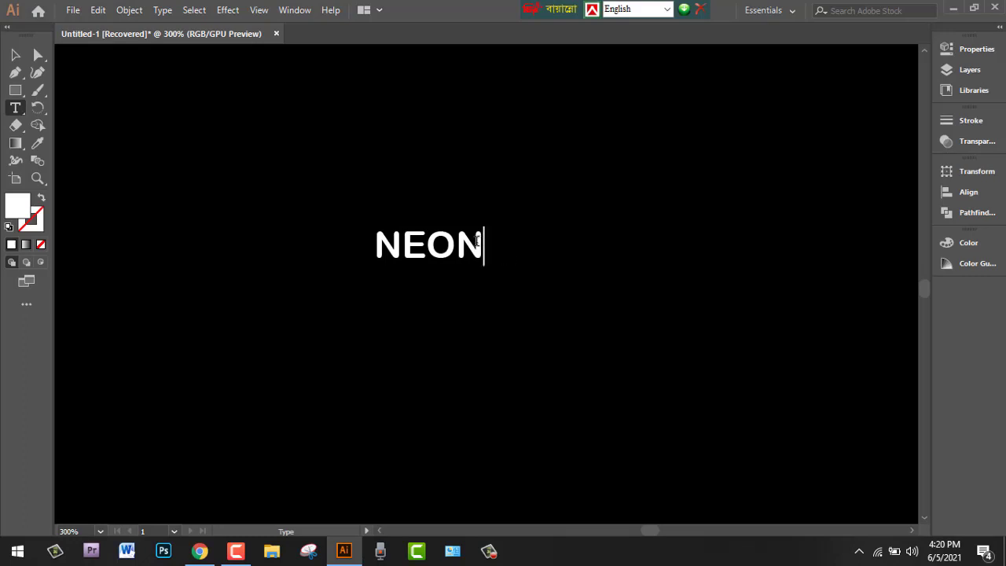
{"action": "left_click_drag", "start_coordinate": [483, 245], "coordinate": [342, 259]}
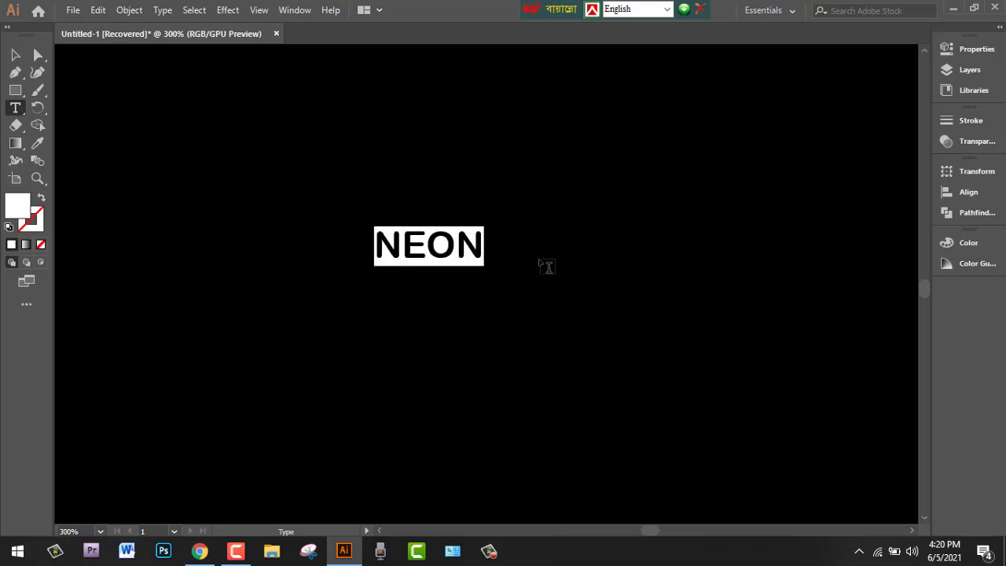
{"action": "key", "text": "ctrl+t"}
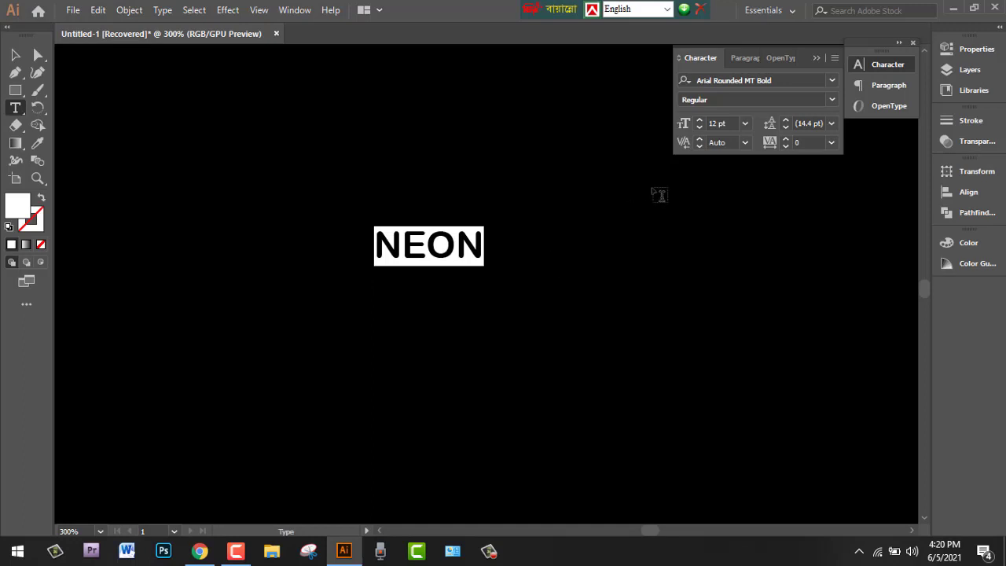
Step: Make NEON 32 pt Arial Rounded MT Bold and move it to the centre of the background
{"action": "left_click", "coordinate": [716, 124]}
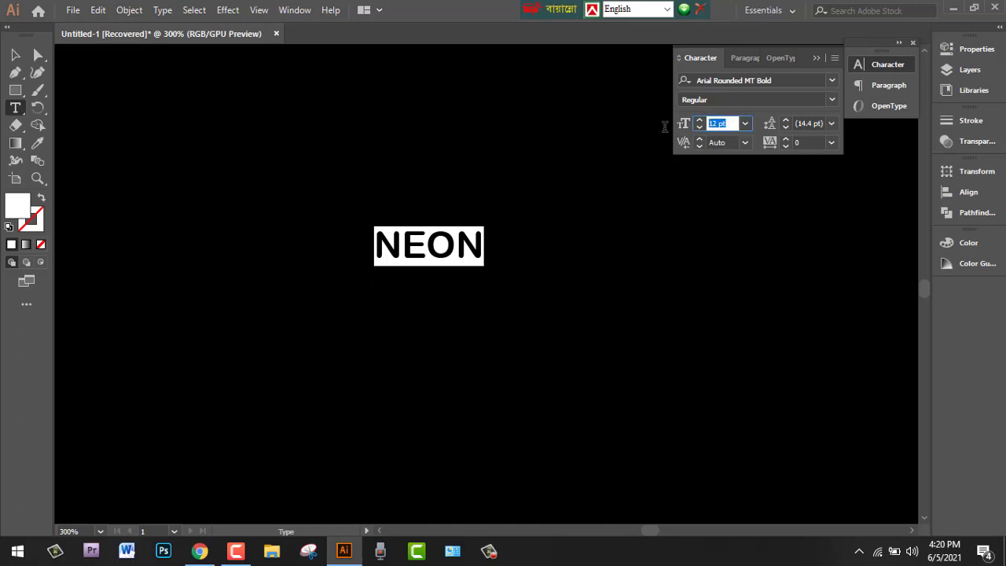
{"action": "type", "text": "32"}
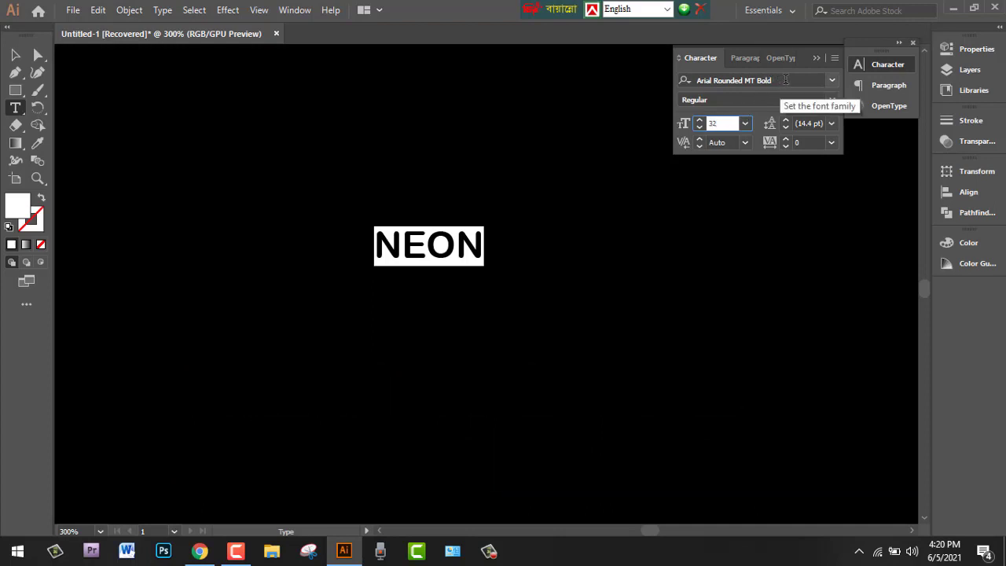
{"action": "left_click", "coordinate": [786, 80]}
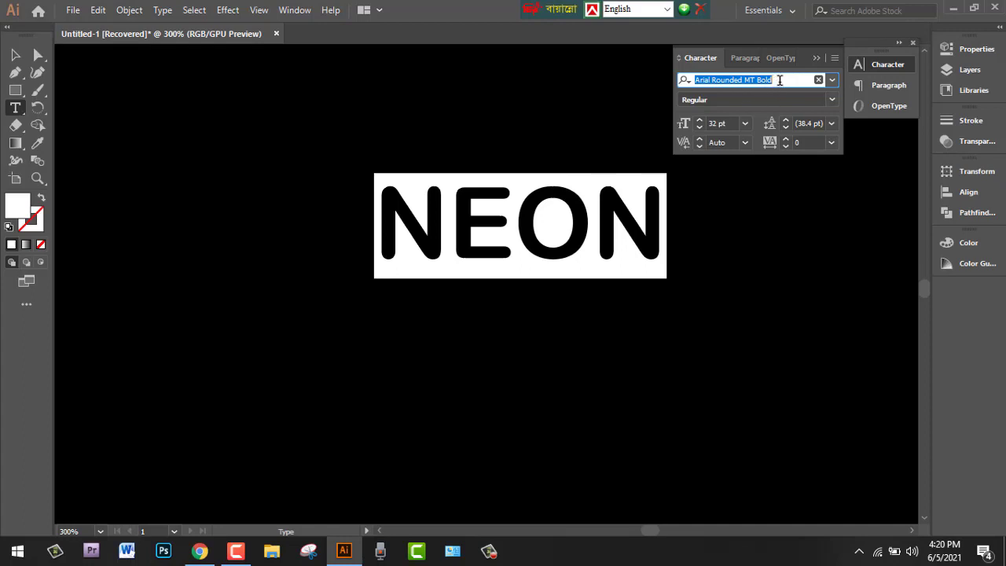
{"action": "left_click", "coordinate": [590, 201]}
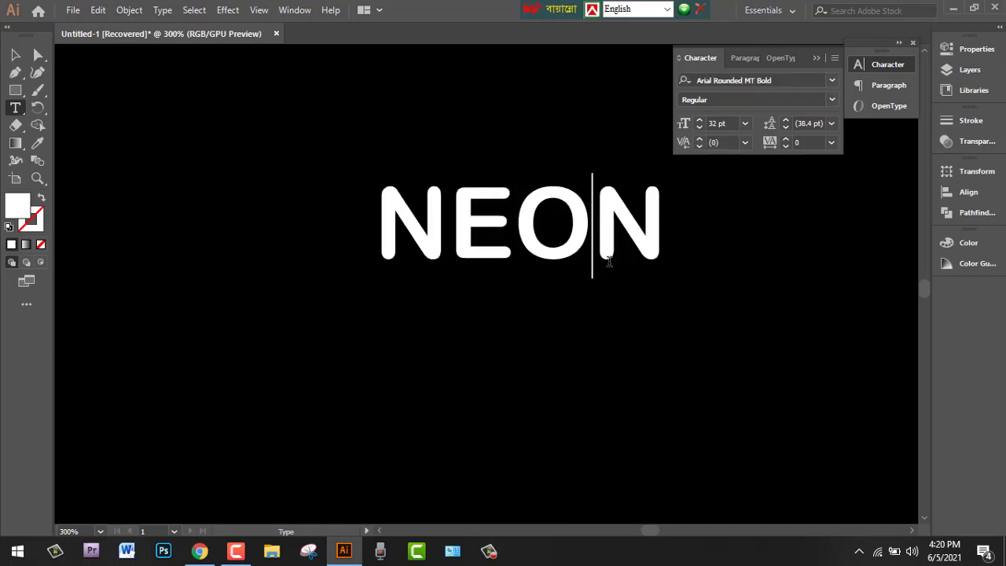
{"action": "left_click", "coordinate": [18, 55]}
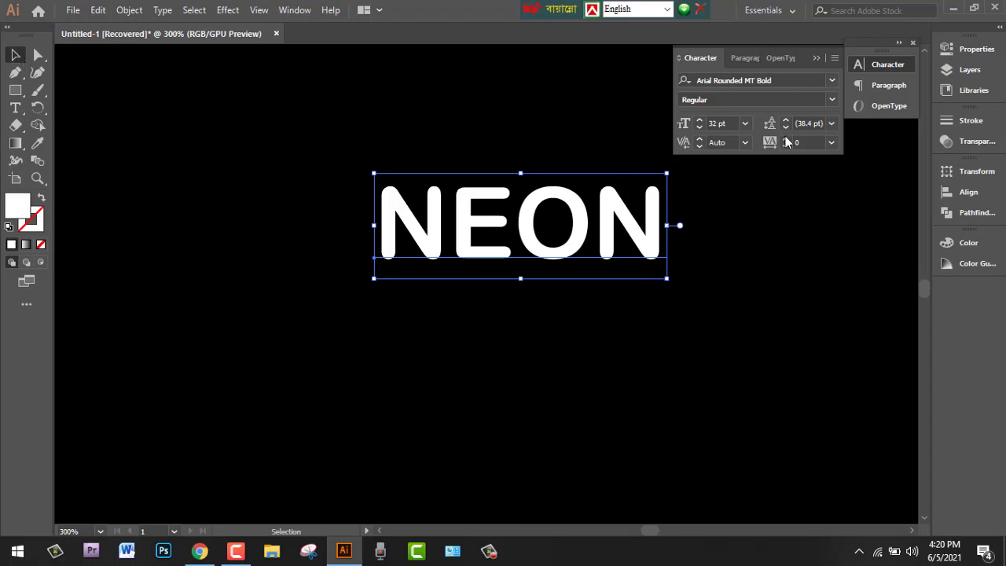
{"action": "left_click", "coordinate": [817, 60]}
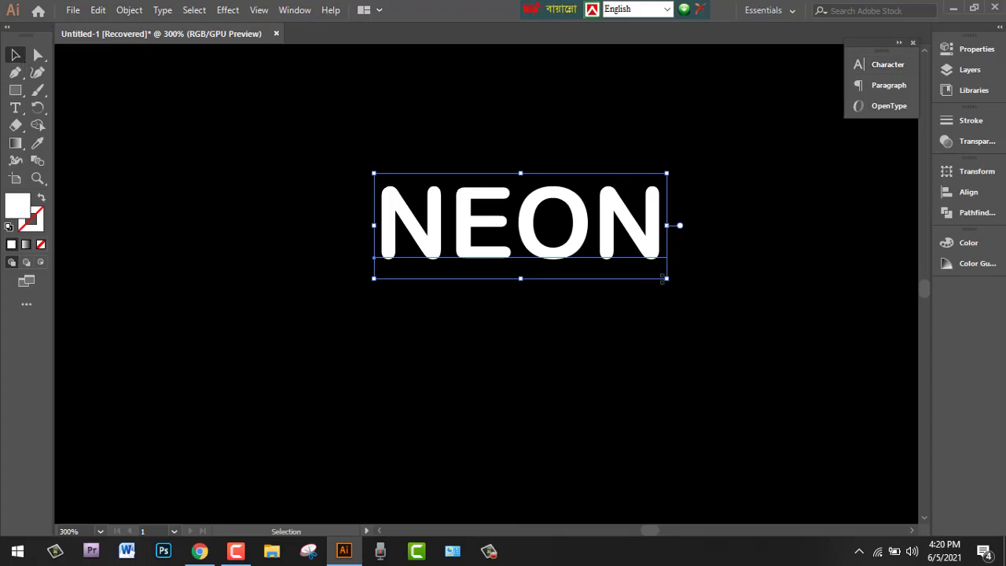
{"action": "left_click_drag", "start_coordinate": [584, 259], "coordinate": [543, 303]}
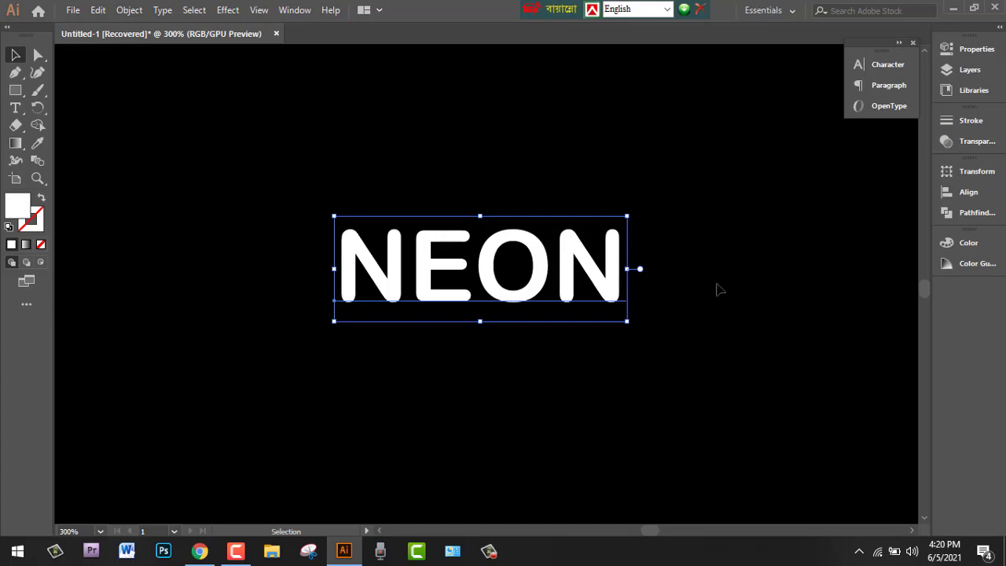
Step: Mix a magenta fill in RGB for NEON, then switch it to a darker Color Guide shade
{"action": "left_click", "coordinate": [952, 263]}
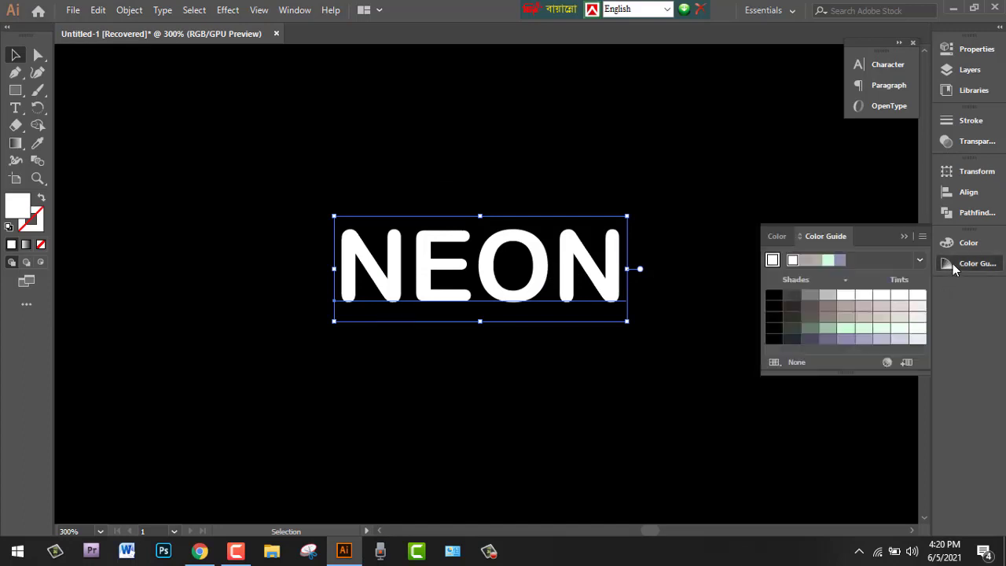
{"action": "left_click", "coordinate": [774, 236]}
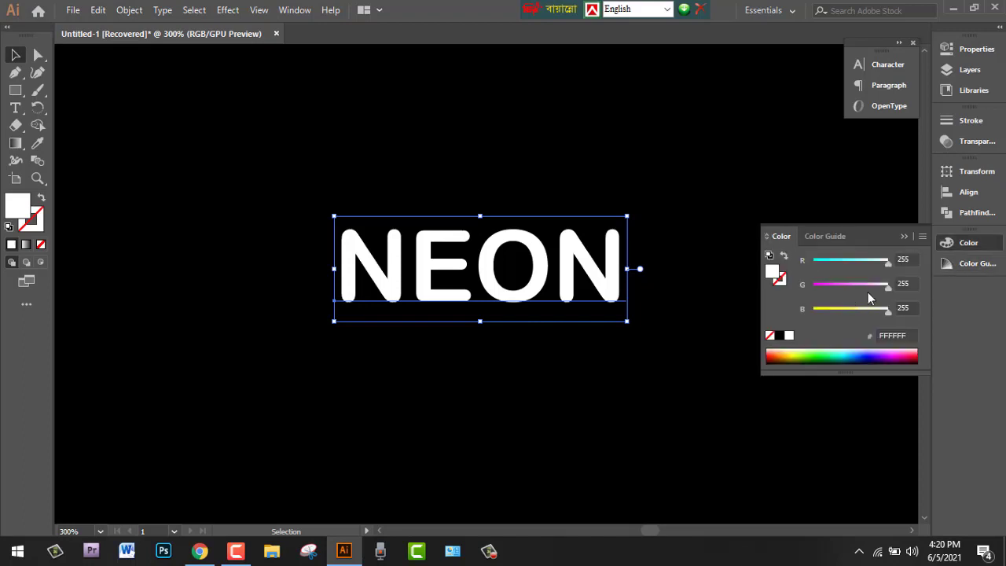
{"action": "left_click_drag", "start_coordinate": [888, 286], "coordinate": [814, 285]}
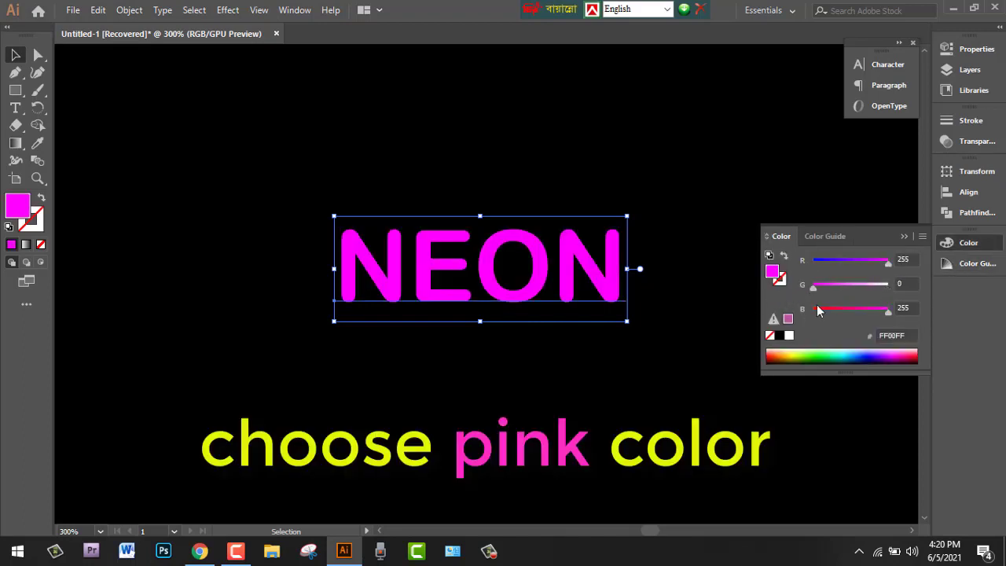
{"action": "left_click_drag", "start_coordinate": [888, 312], "coordinate": [868, 313]}
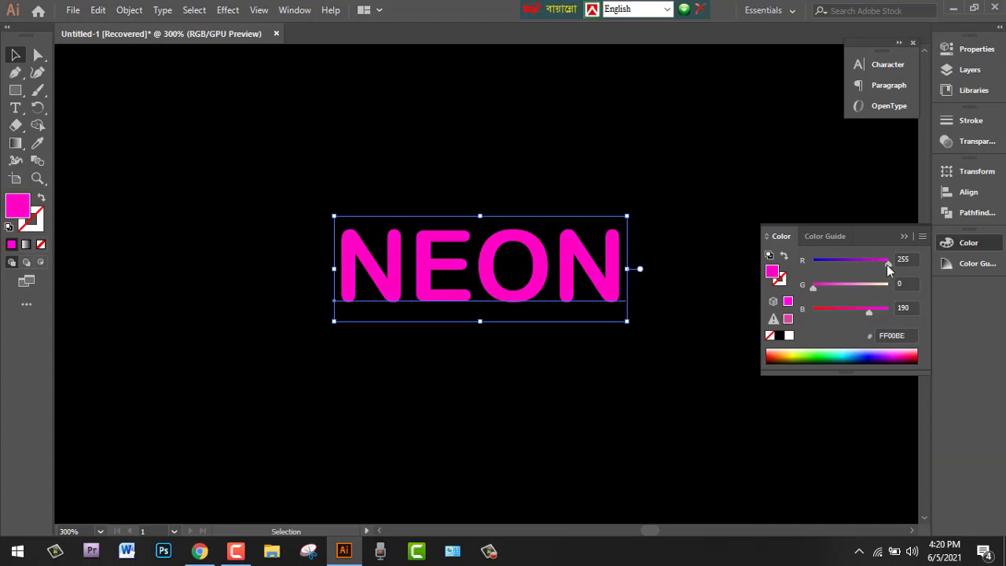
{"action": "left_click_drag", "start_coordinate": [888, 262], "coordinate": [879, 262]}
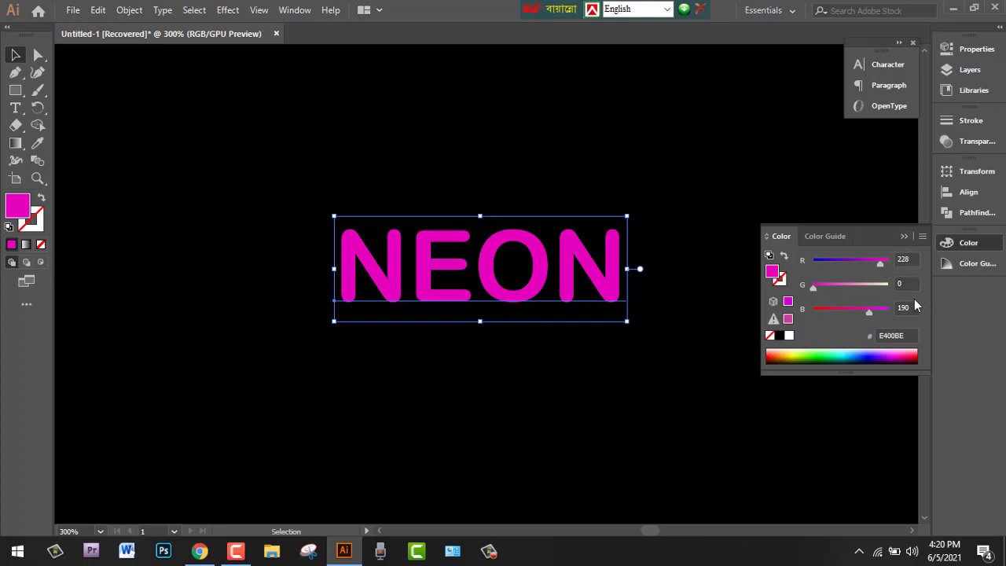
{"action": "left_click", "coordinate": [963, 265]}
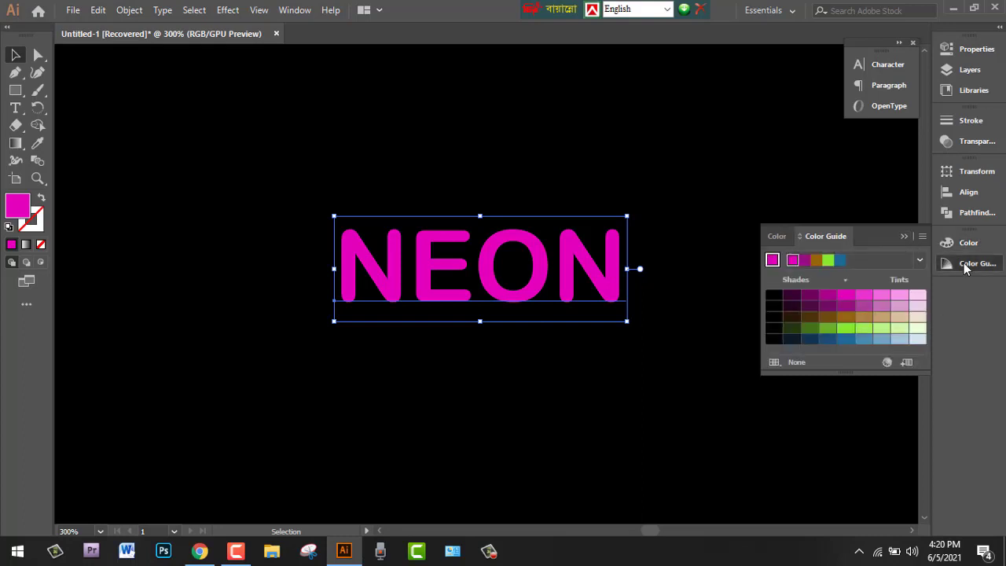
{"action": "left_click", "coordinate": [829, 294]}
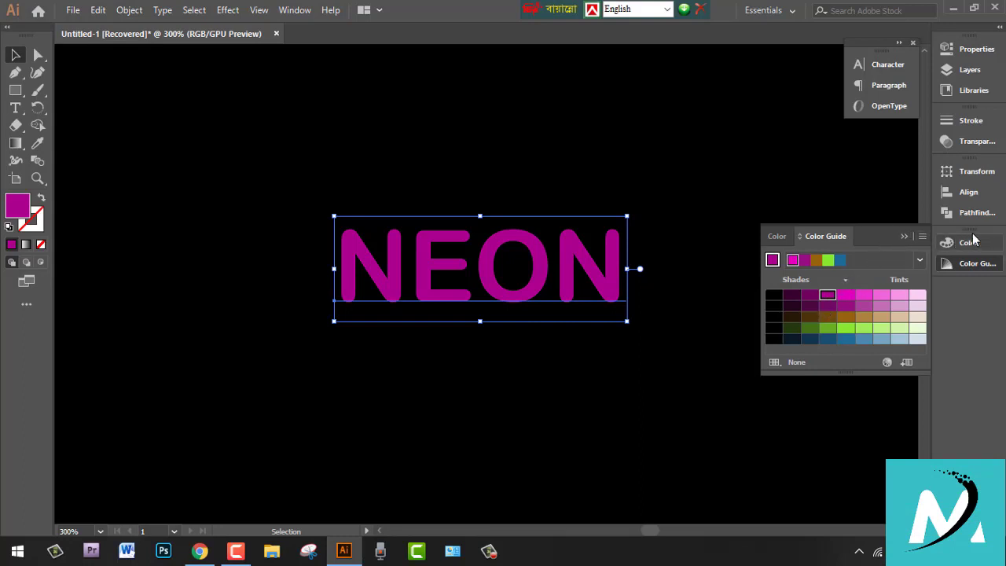
{"action": "left_click", "coordinate": [956, 266]}
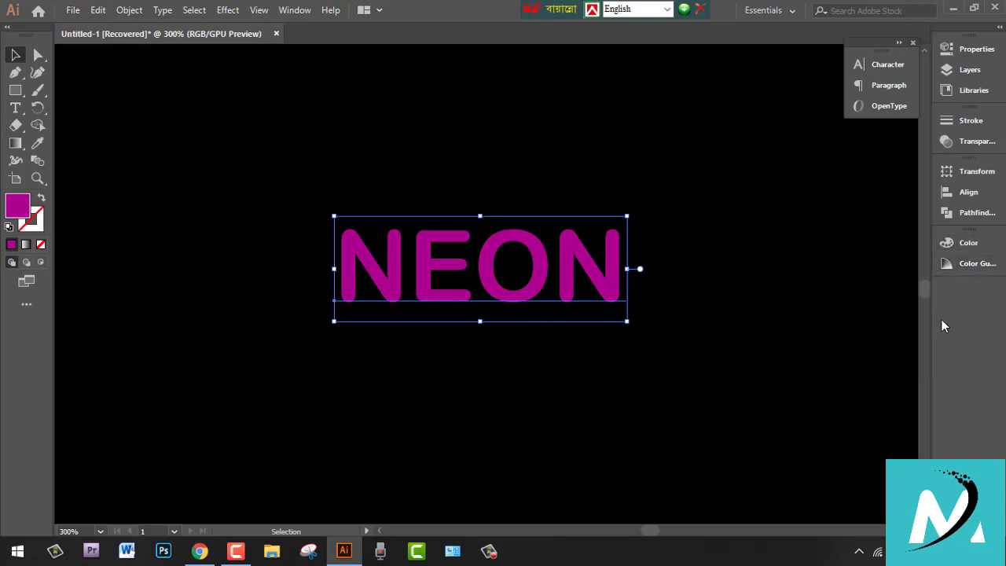
Step: Convert the NEON text into outlined letter shapes with Create Outlines
{"action": "right_click", "coordinate": [424, 267]}
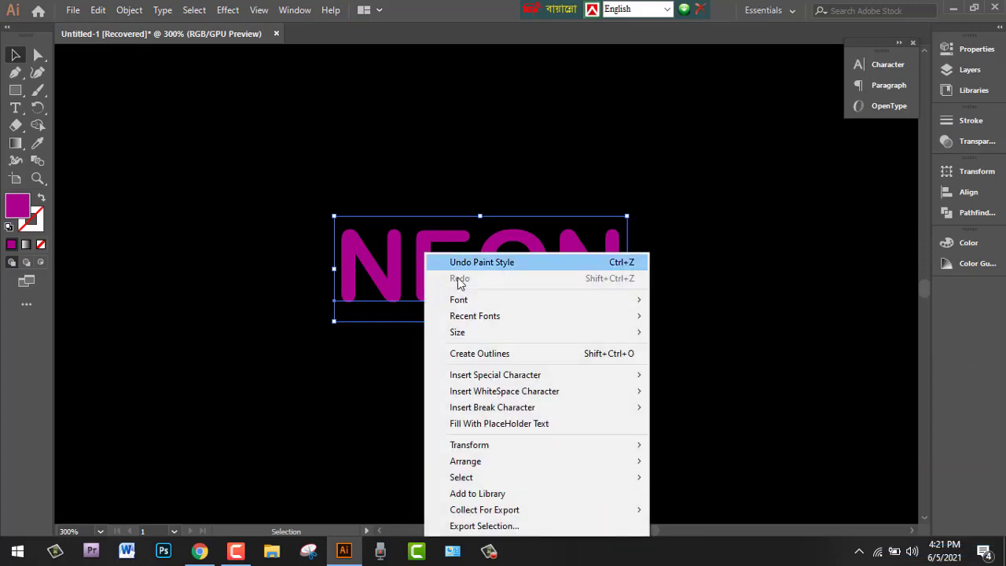
{"action": "left_click", "coordinate": [501, 356]}
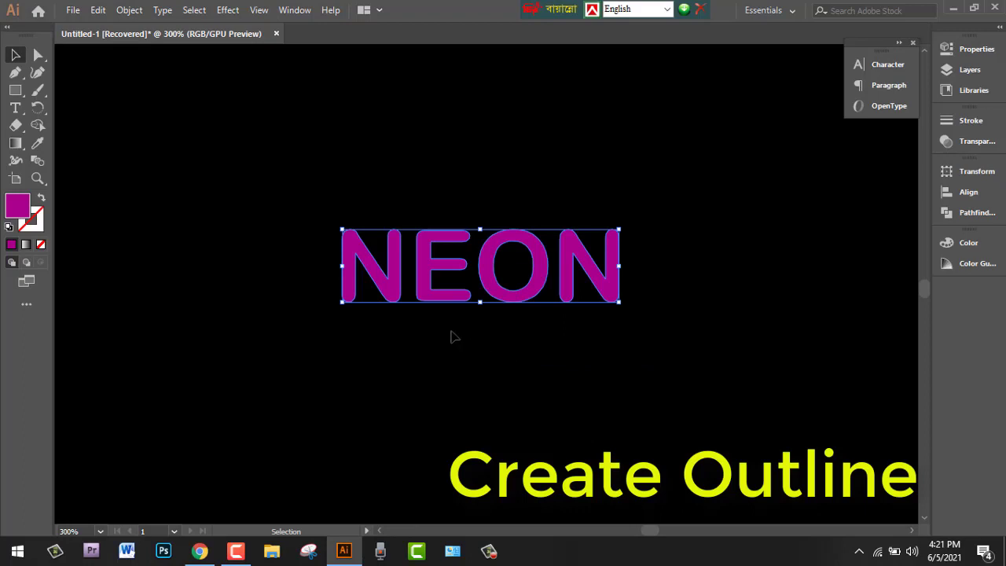
{"action": "left_click", "coordinate": [258, 200]}
{"action": "left_click", "coordinate": [363, 271]}
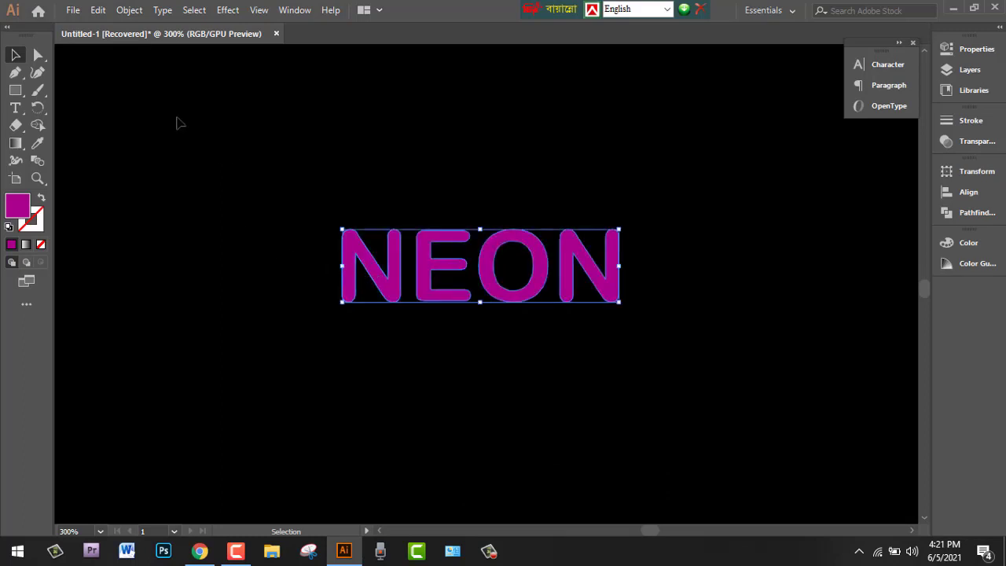
Step: Open Offset Path with Preview and try 10 px and 4 px offsets on the letters
{"action": "left_click", "coordinate": [129, 10]}
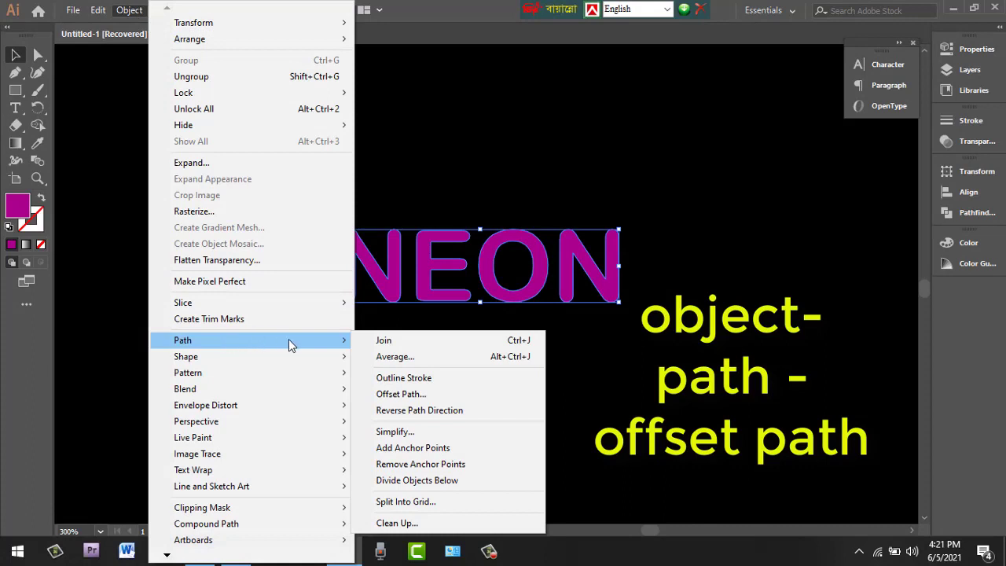
{"action": "mouse_move", "coordinate": [182, 340]}
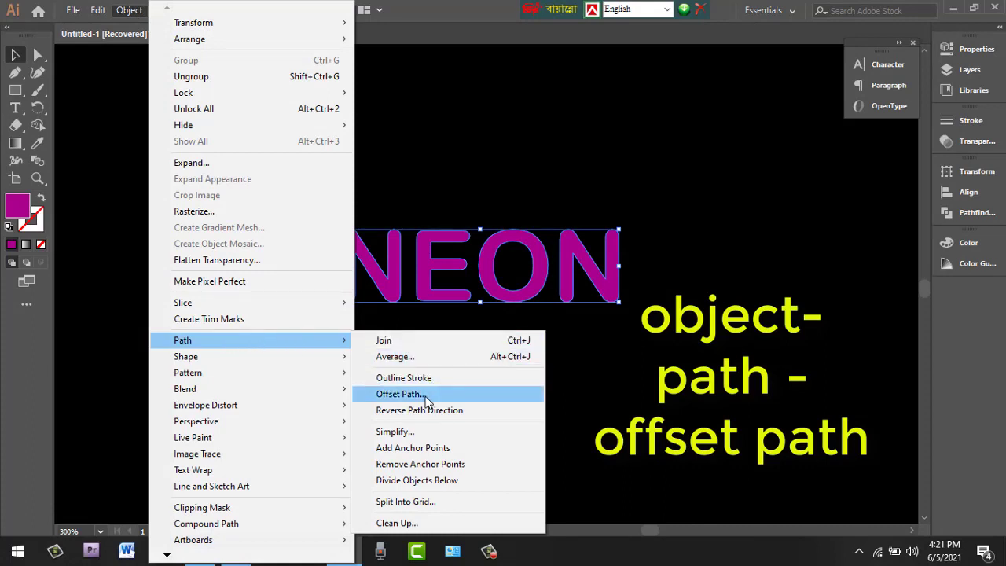
{"action": "left_click", "coordinate": [426, 397]}
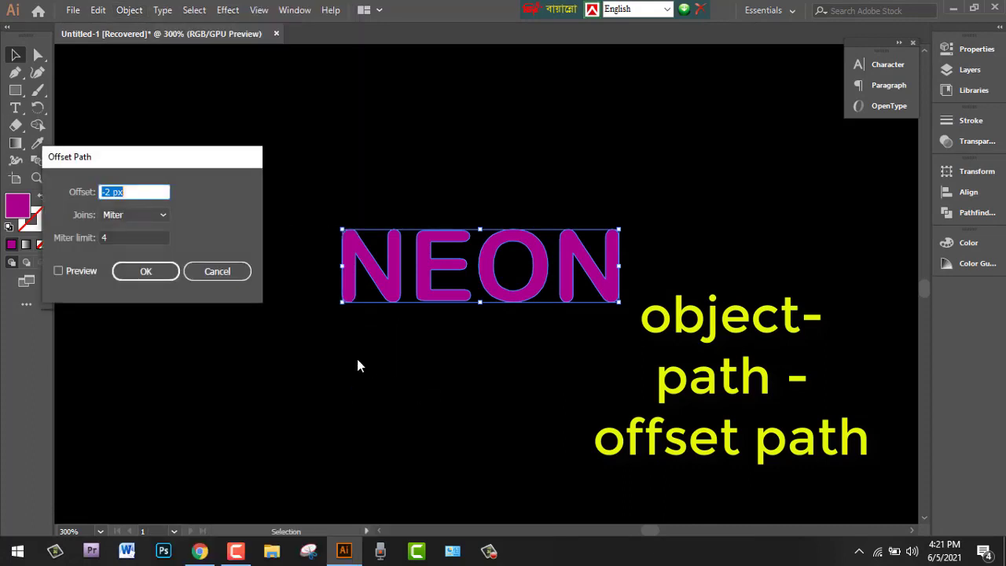
{"action": "left_click", "coordinate": [86, 271]}
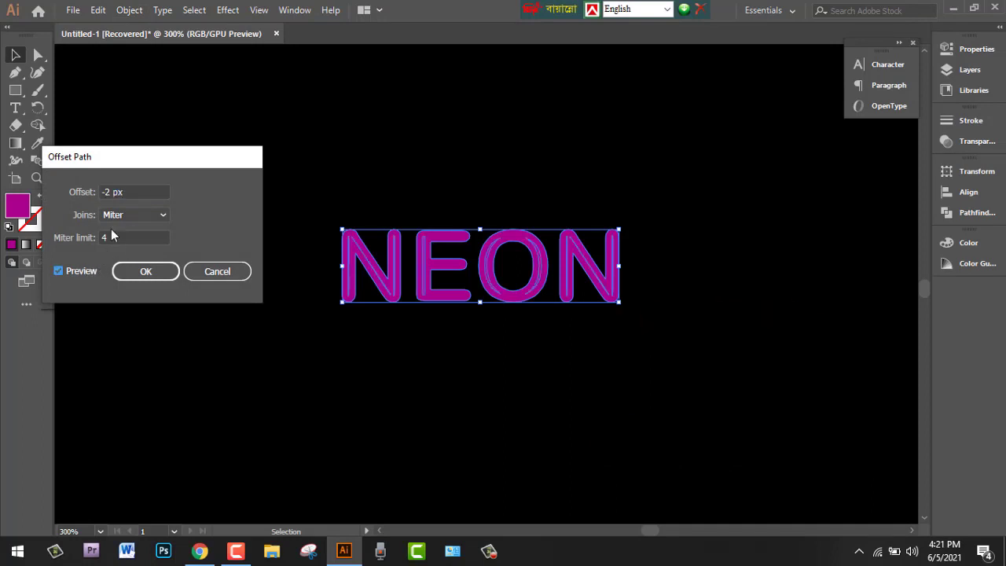
{"action": "left_click", "coordinate": [131, 191]}
{"action": "left_click_drag", "start_coordinate": [131, 192], "coordinate": [10, 194]}
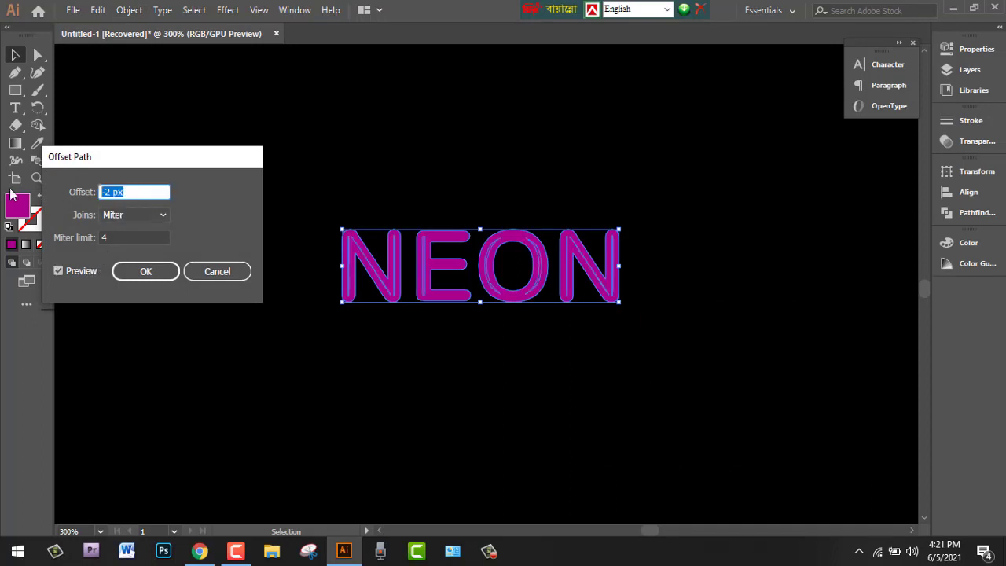
{"action": "type", "text": "10"}
{"action": "left_click", "coordinate": [57, 270]}
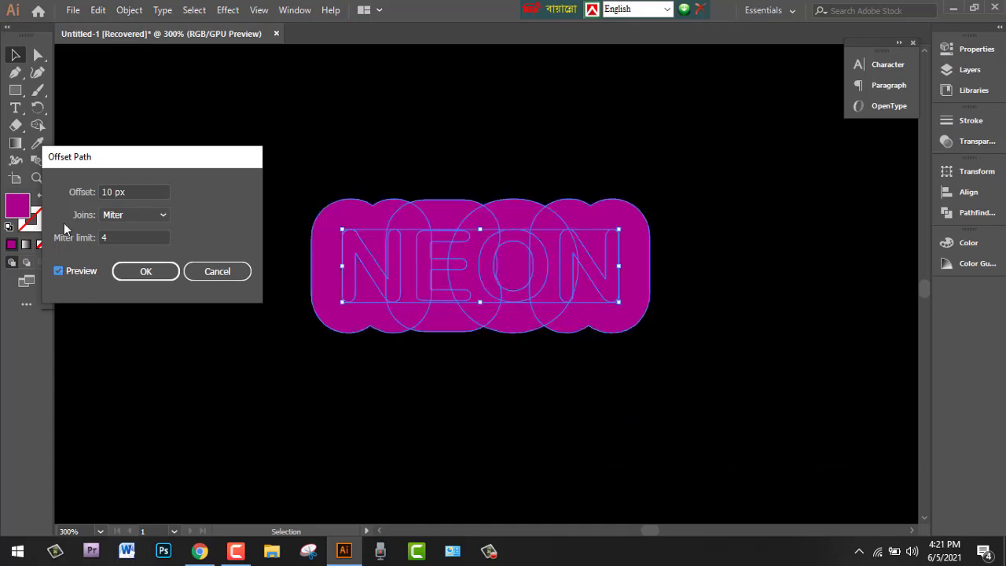
{"action": "left_click", "coordinate": [139, 194]}
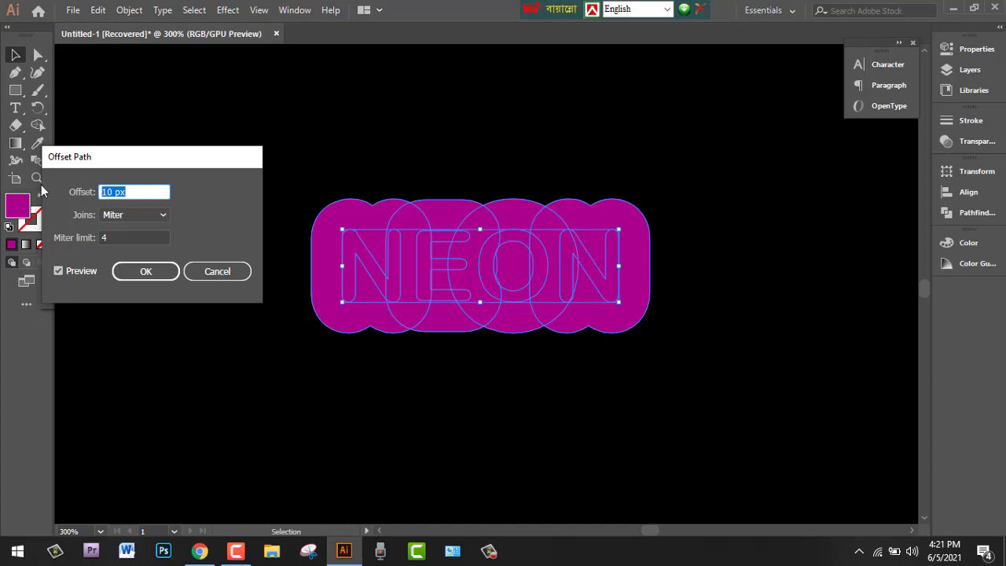
{"action": "type", "text": "4"}
{"action": "left_click", "coordinate": [58, 271]}
{"action": "left_click", "coordinate": [58, 271]}
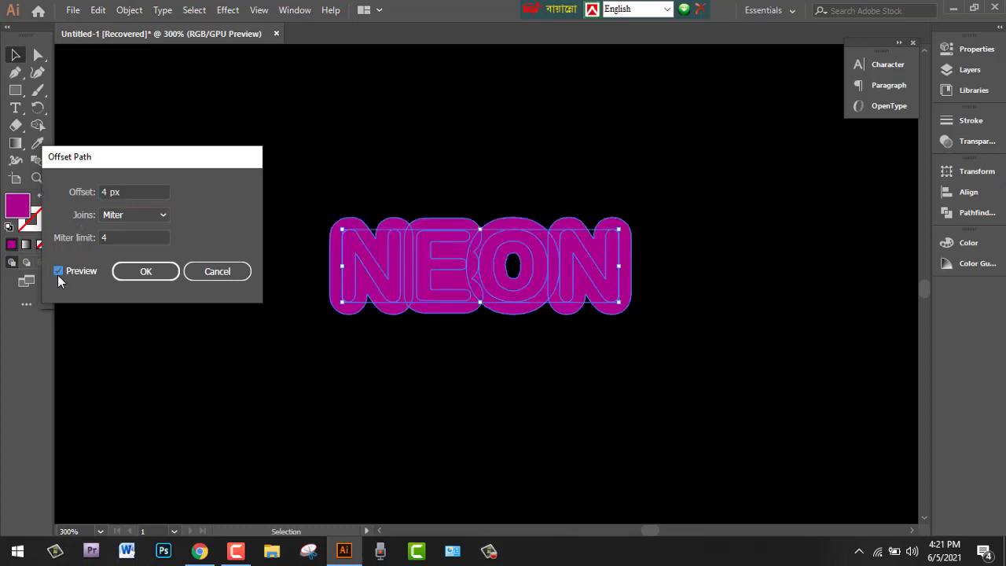
Step: Preview inset offsets of -5 px, -3 px and -1 px inside the letters
{"action": "left_click", "coordinate": [118, 191]}
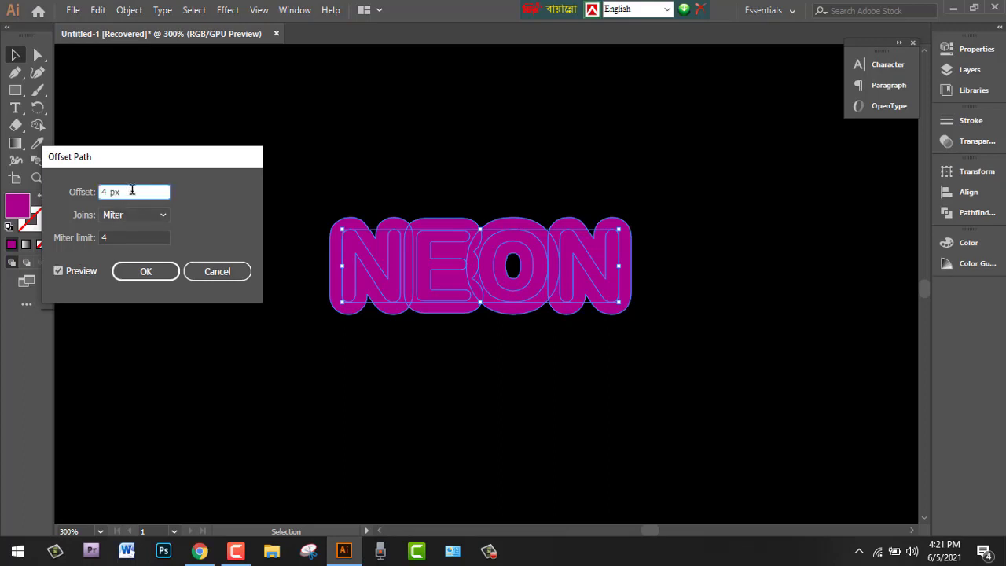
{"action": "double_click", "coordinate": [130, 192]}
{"action": "left_click_drag", "start_coordinate": [93, 190], "coordinate": [79, 196]}
{"action": "type", "text": "-"}
{"action": "type", "text": "5"}
{"action": "left_click", "coordinate": [63, 269]}
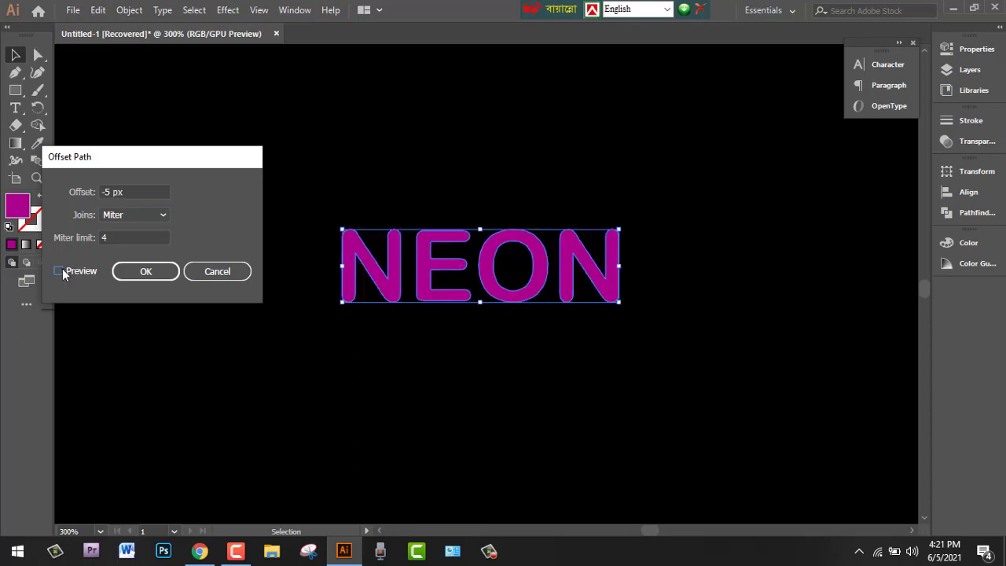
{"action": "left_click", "coordinate": [107, 192]}
{"action": "key", "text": "BackSpace"}
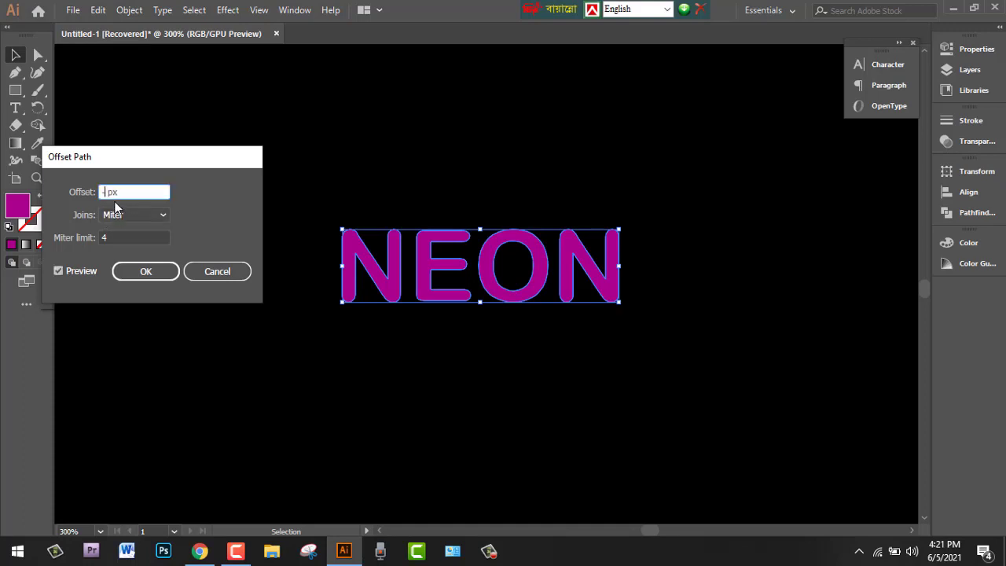
{"action": "type", "text": "3"}
{"action": "left_click", "coordinate": [60, 271]}
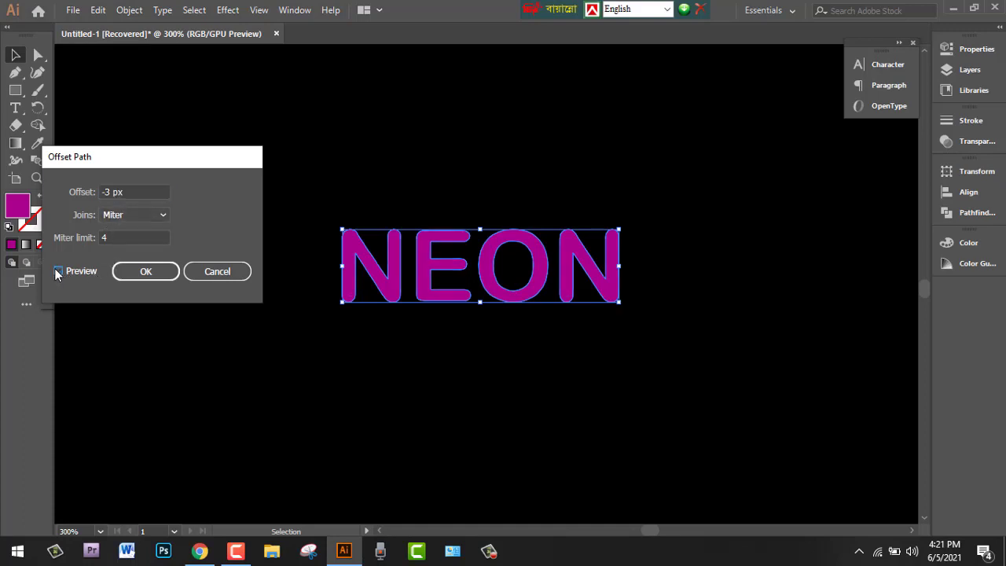
{"action": "left_click", "coordinate": [59, 270]}
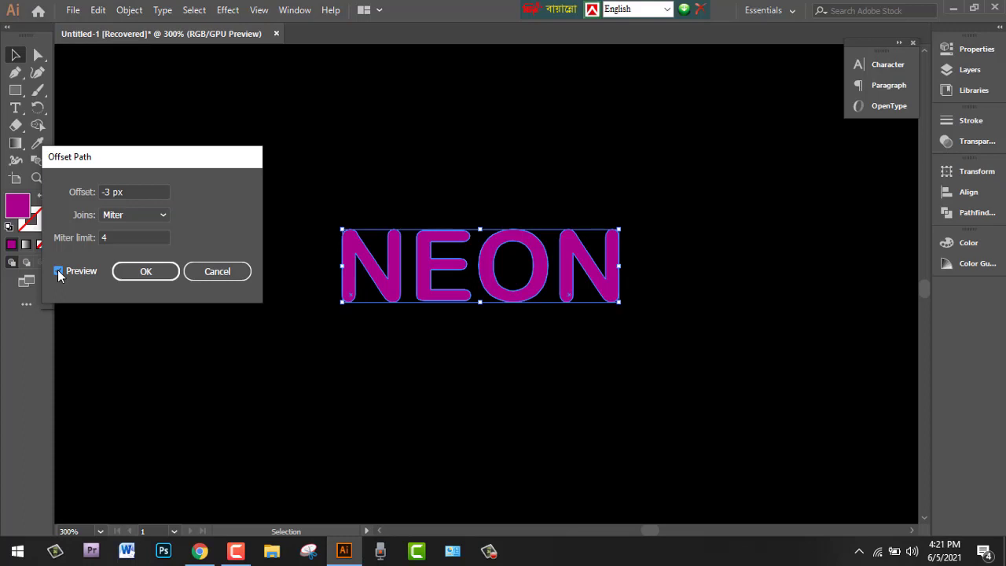
{"action": "left_click", "coordinate": [110, 193]}
{"action": "type", "text": "-22"}
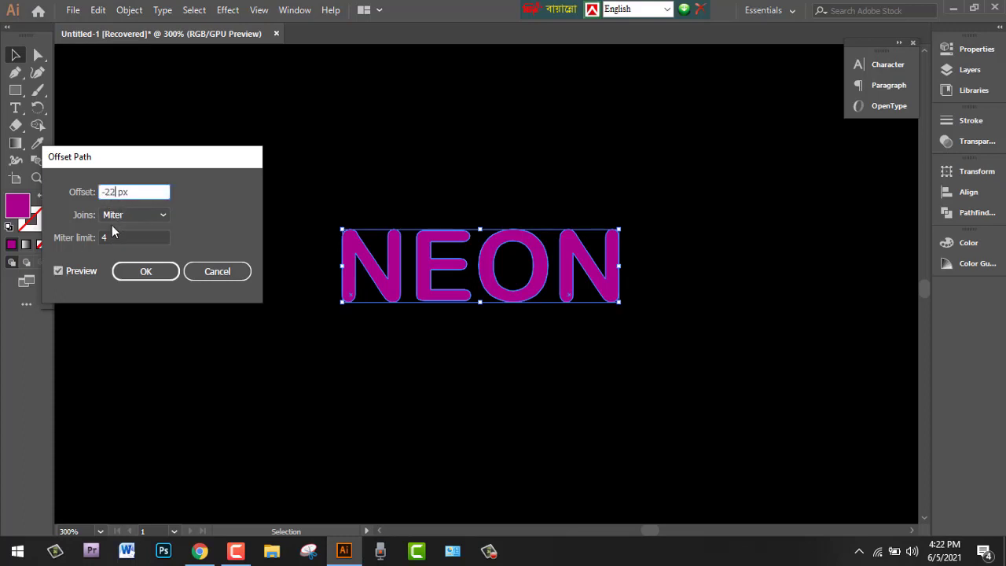
{"action": "key", "text": "BackSpace"}
{"action": "key", "text": "BackSpace"}
{"action": "key", "text": "BackSpace"}
{"action": "type", "text": "-1"}
{"action": "left_click", "coordinate": [59, 270]}
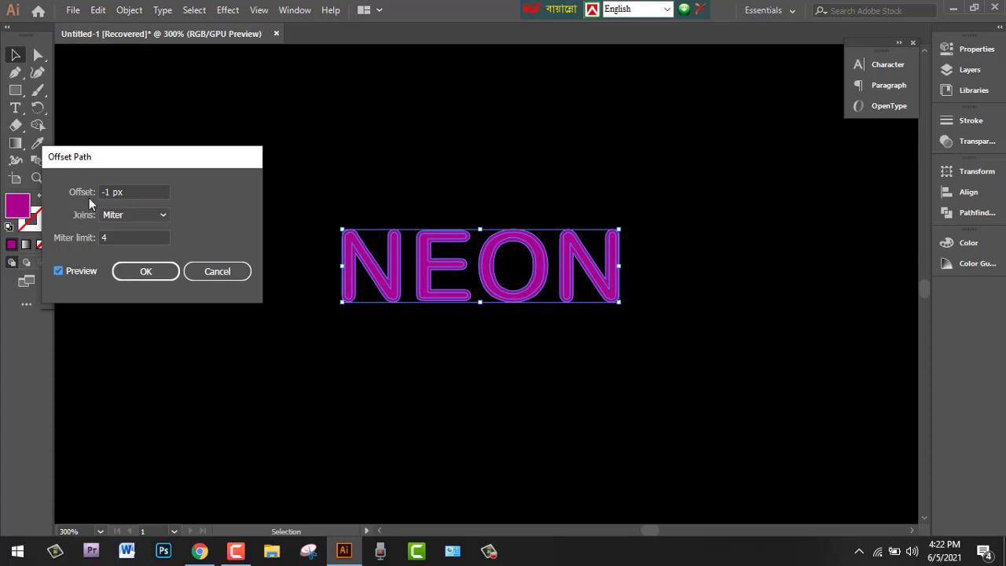
Step: Compare -2 px and 0 px offsets, then settle on -1 px
{"action": "left_click", "coordinate": [109, 192]}
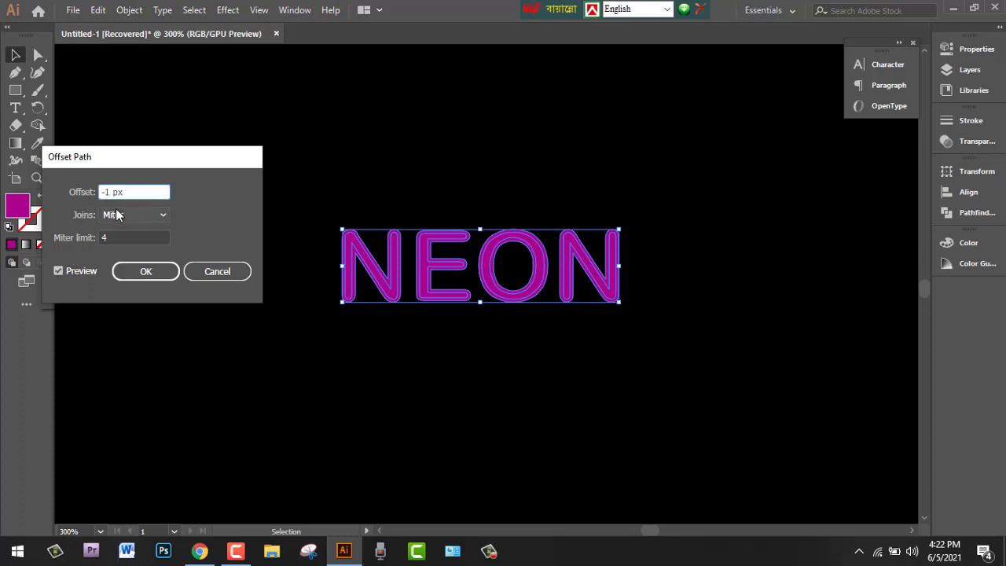
{"action": "type", "text": "-2"}
{"action": "key", "text": "Down"}
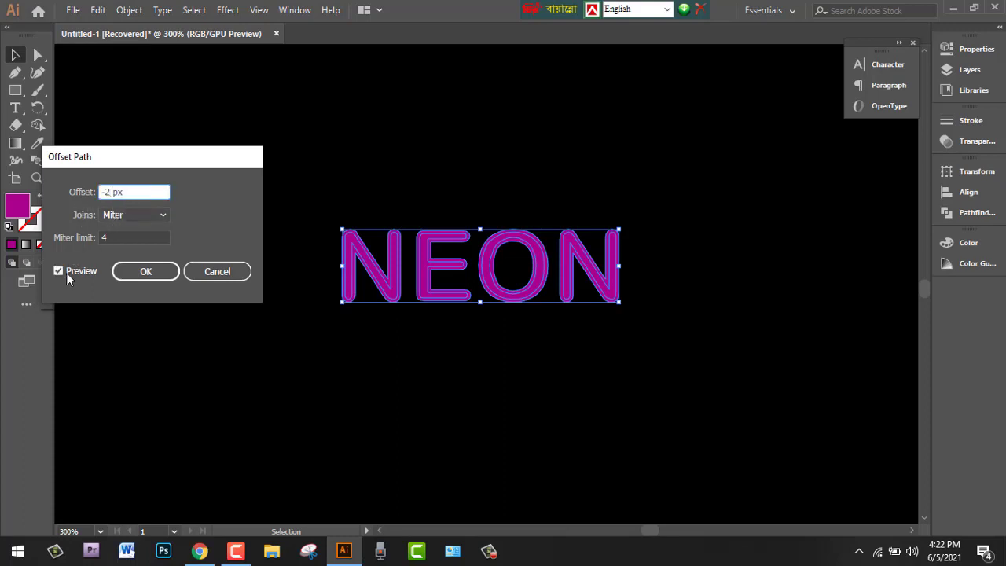
{"action": "left_click", "coordinate": [59, 271]}
{"action": "left_click", "coordinate": [59, 271]}
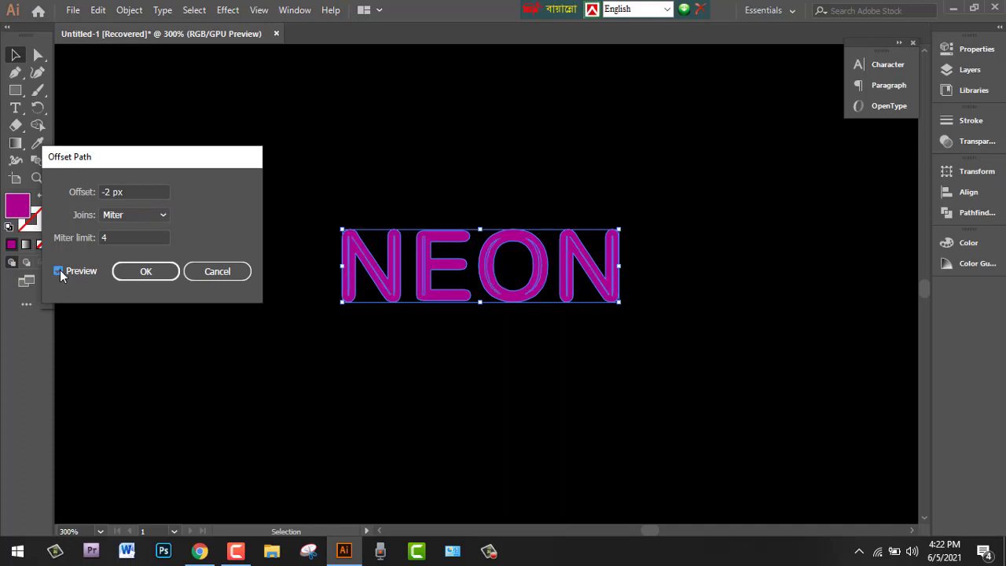
{"action": "left_click", "coordinate": [111, 193]}
{"action": "type", "text": "-0"}
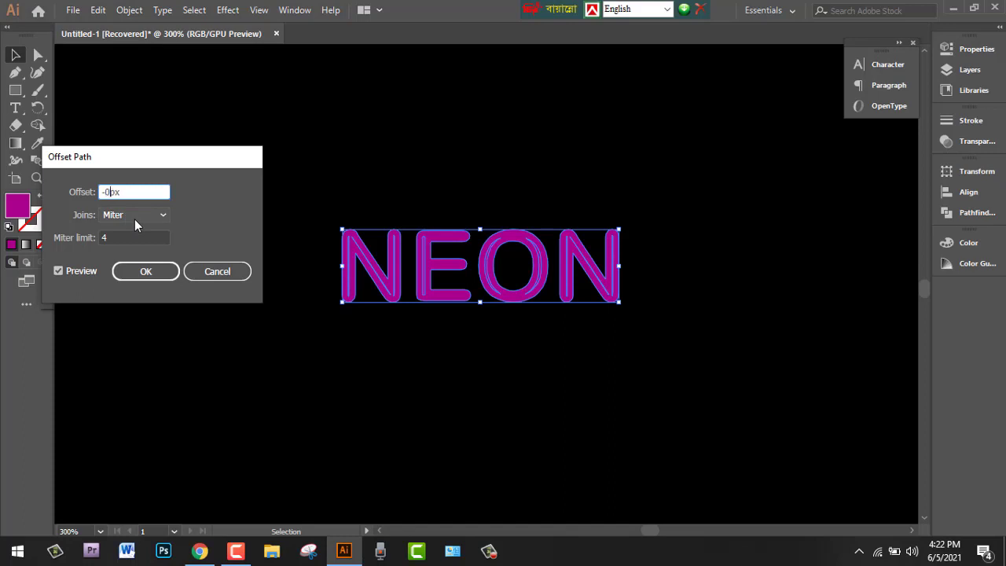
{"action": "left_click", "coordinate": [58, 271]}
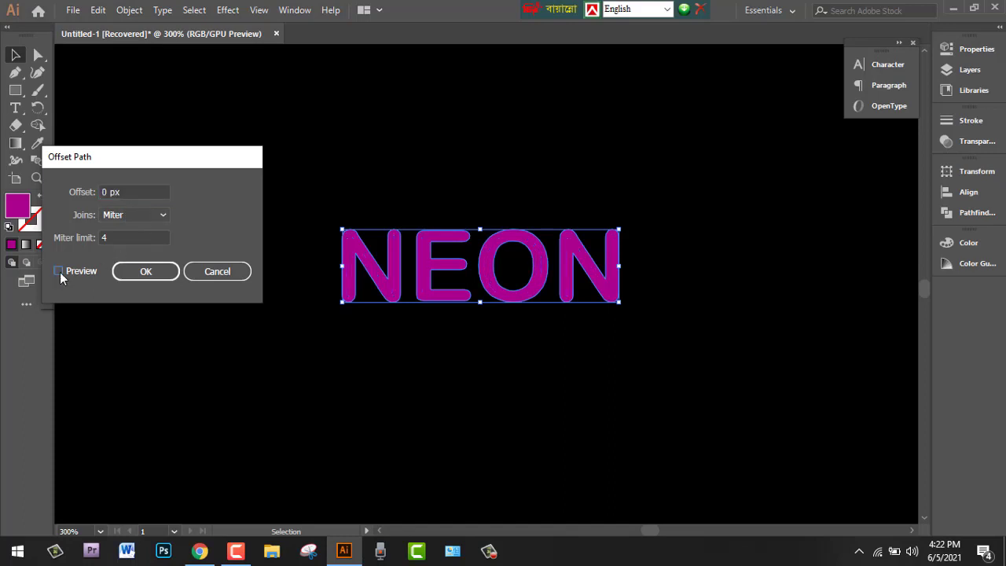
{"action": "left_click", "coordinate": [59, 271]}
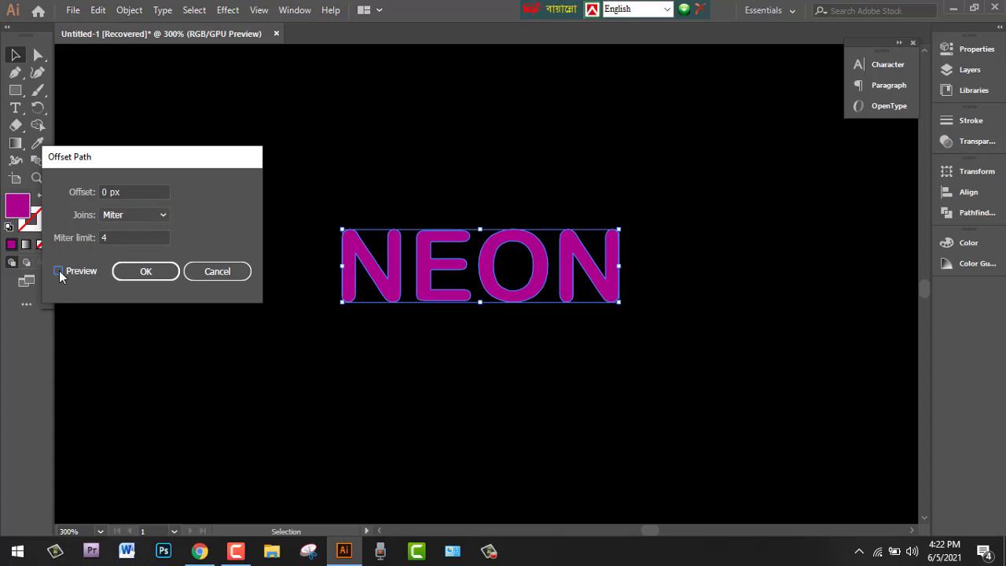
{"action": "left_click", "coordinate": [110, 192]}
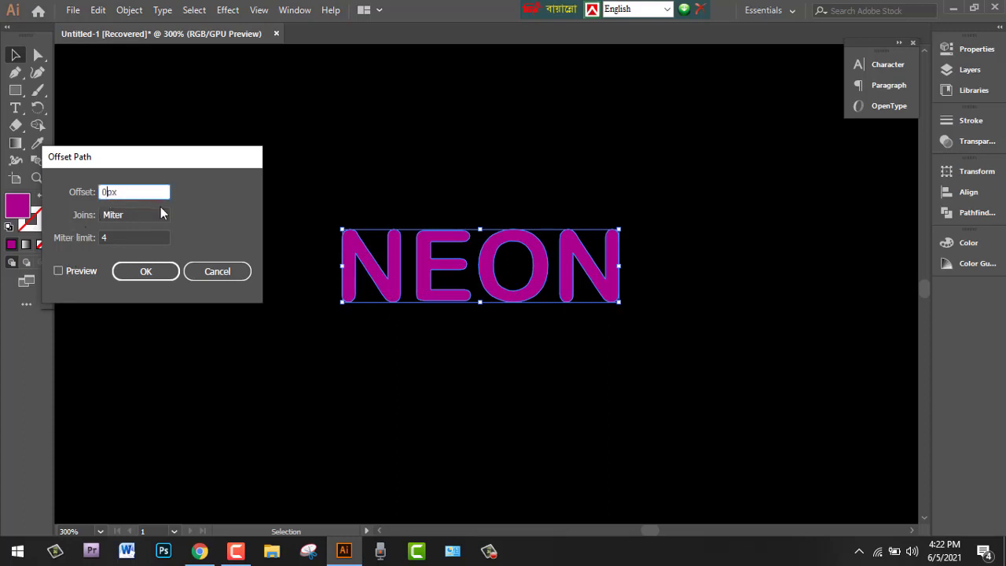
{"action": "key", "text": "BackSpace"}
{"action": "type", "text": "-1"}
{"action": "left_click", "coordinate": [80, 272]}
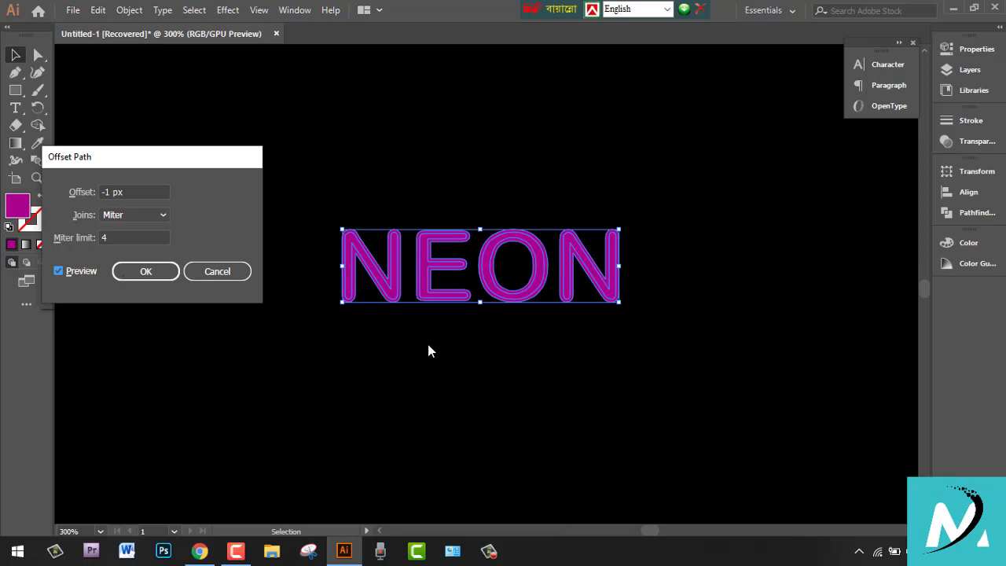
Step: Apply the -1 px offset path and ungroup the NEON letter shapes
{"action": "left_click", "coordinate": [159, 272]}
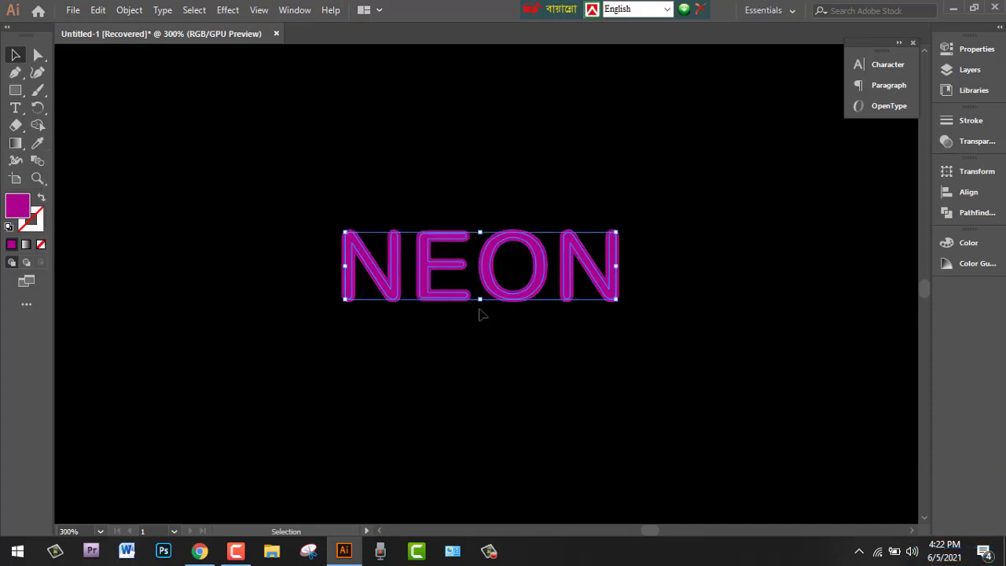
{"action": "left_click", "coordinate": [404, 323]}
{"action": "left_click", "coordinate": [393, 285]}
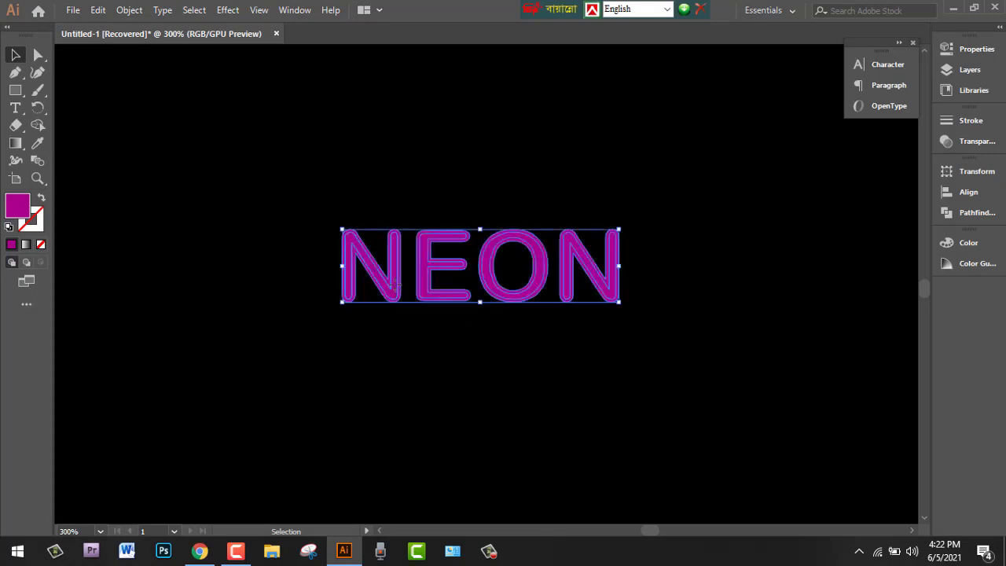
{"action": "right_click", "coordinate": [394, 283]}
{"action": "left_click", "coordinate": [457, 404]}
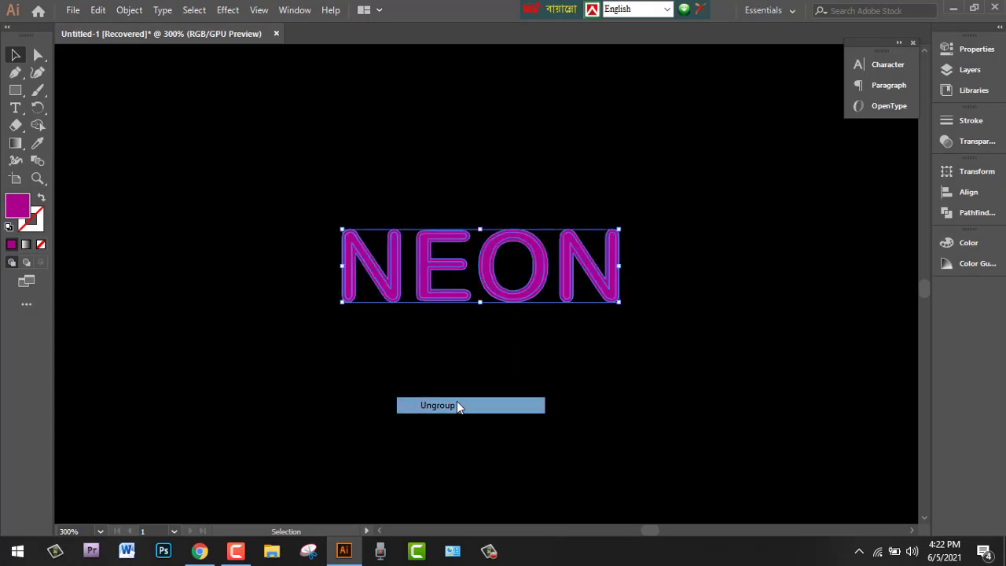
{"action": "left_click", "coordinate": [415, 350]}
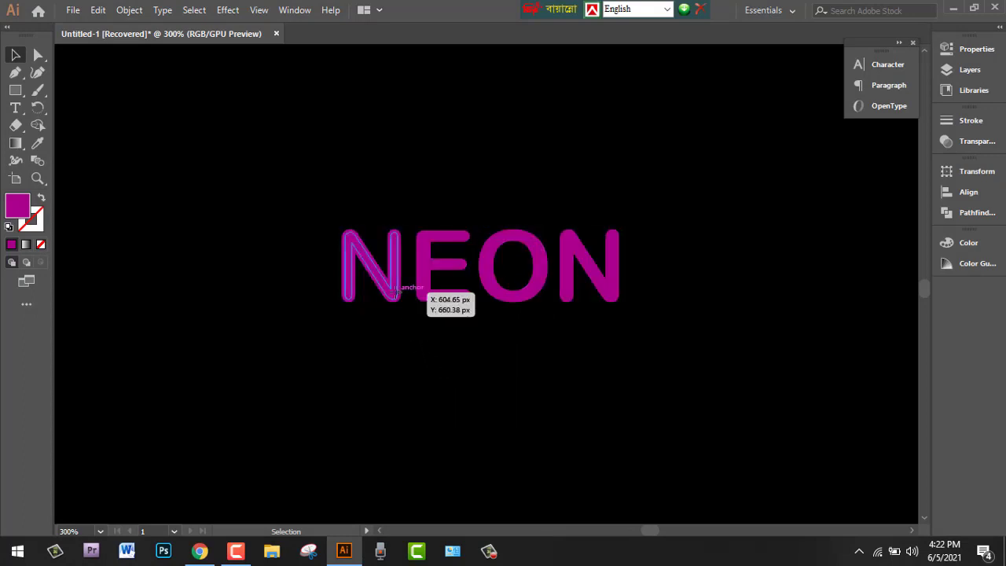
Step: Undo the stray N and E copies, then move all four outlined letters below the magenta NEON
{"action": "left_click_drag", "start_coordinate": [395, 289], "coordinate": [397, 332]}
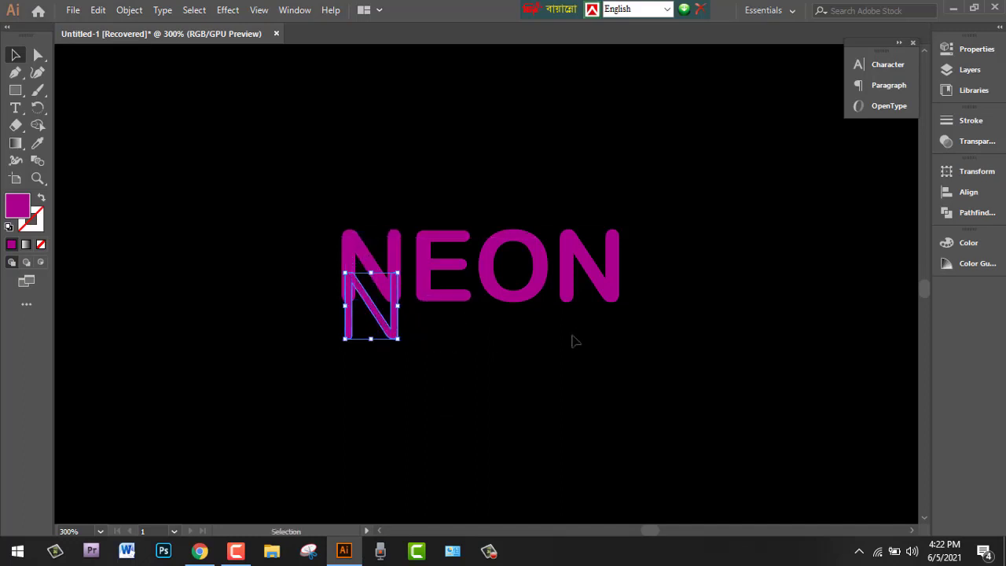
{"action": "left_click", "coordinate": [423, 272]}
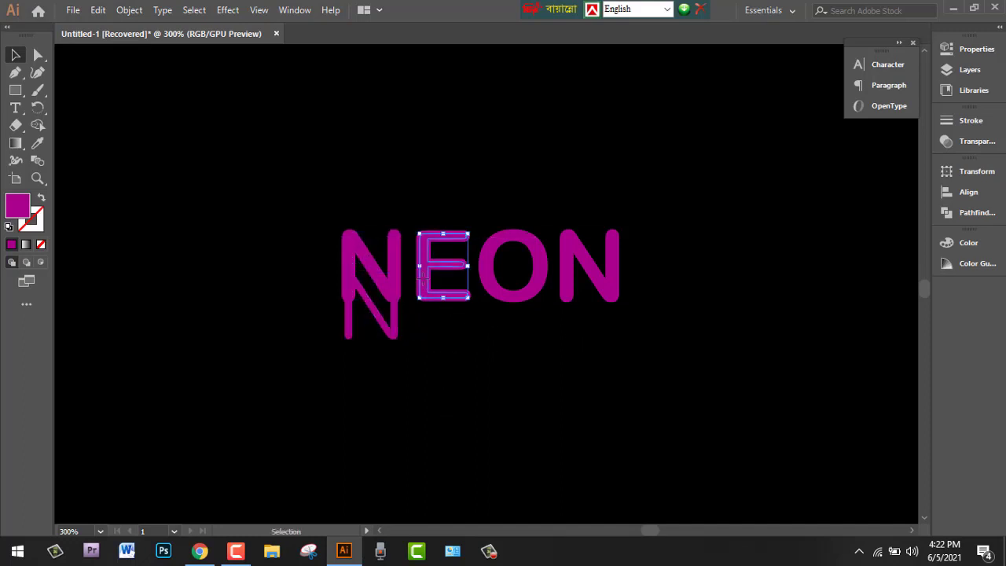
{"action": "left_click_drag", "start_coordinate": [422, 272], "coordinate": [425, 308]}
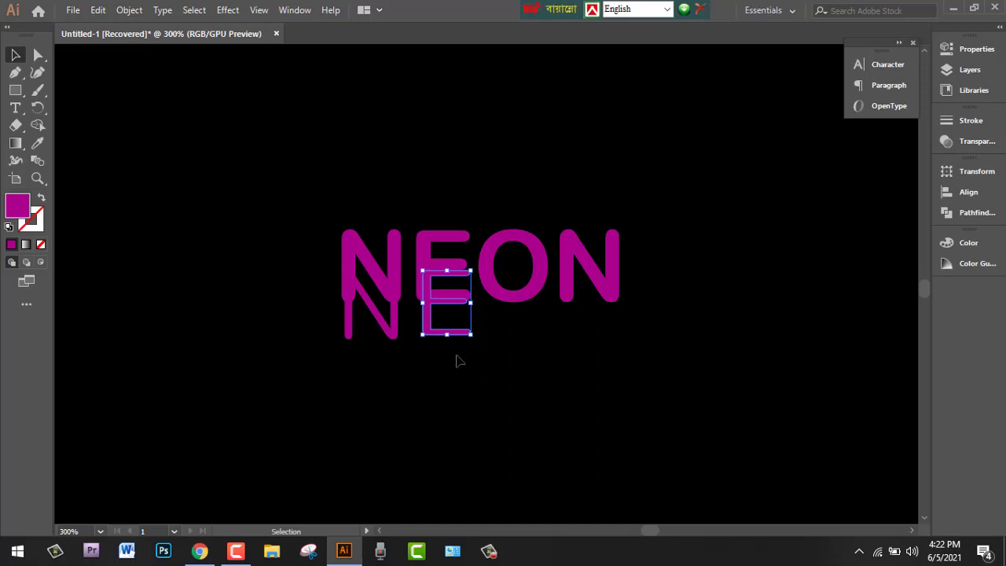
{"action": "key", "text": "ctrl+z"}
{"action": "key", "text": "ctrl+z"}
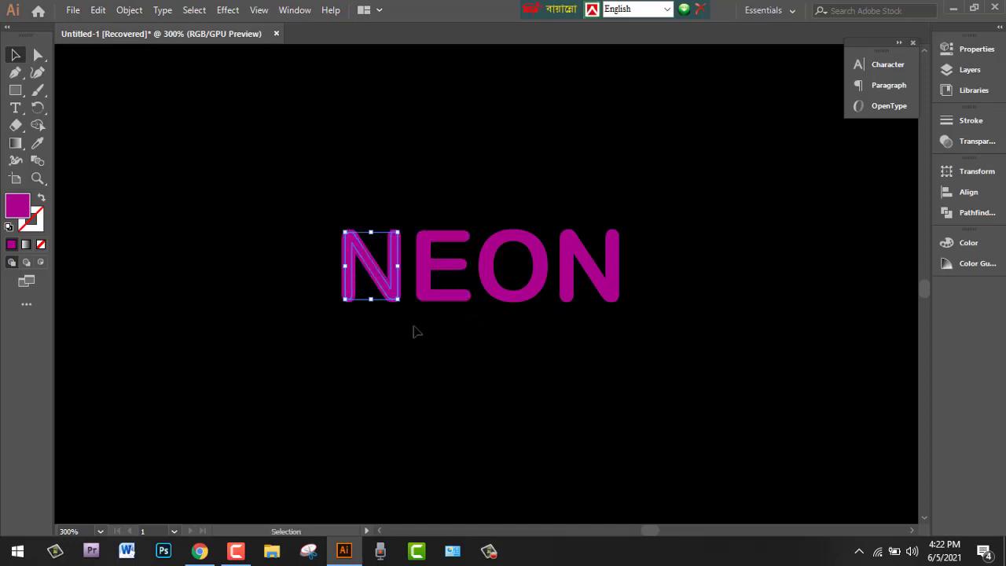
{"action": "left_click", "coordinate": [424, 281], "text": "shift"}
{"action": "left_click", "coordinate": [504, 280], "text": "shift"}
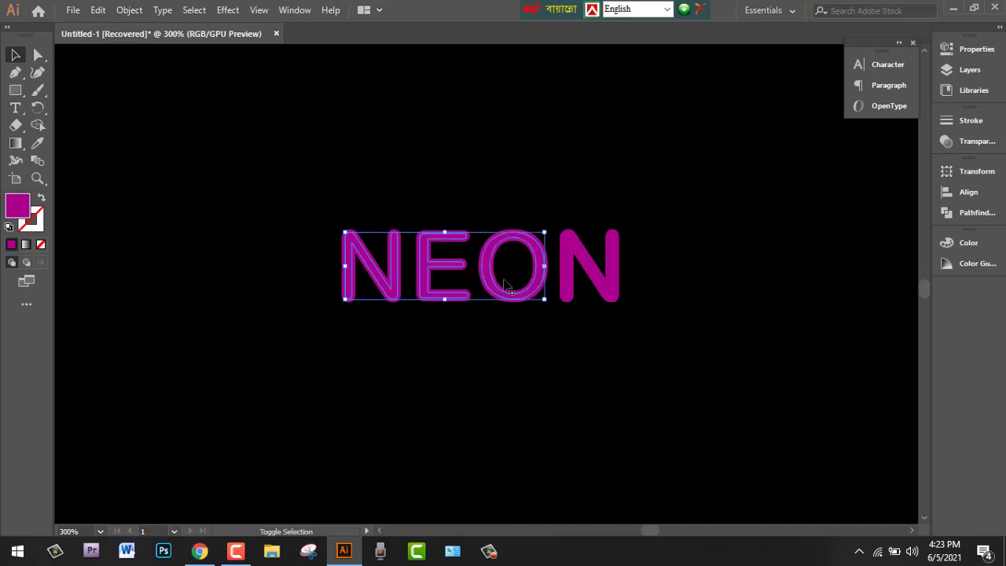
{"action": "left_click", "coordinate": [572, 280], "text": "shift"}
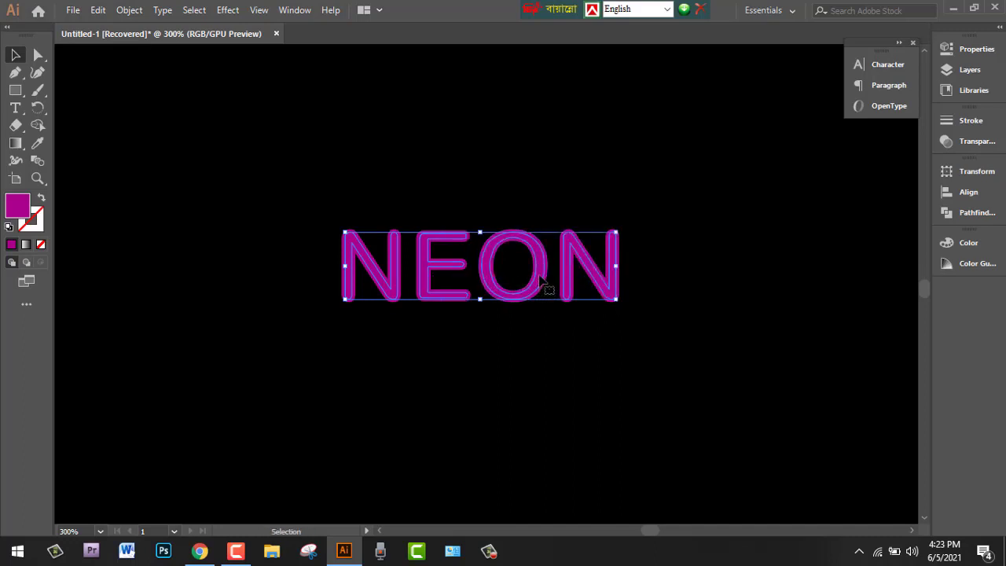
{"action": "left_click_drag", "start_coordinate": [539, 275], "coordinate": [539, 350]}
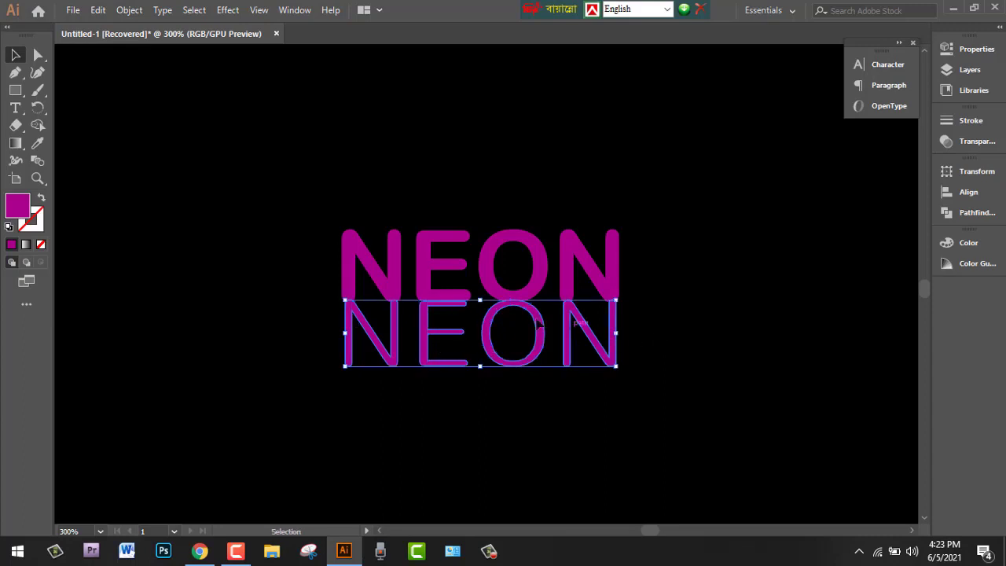
{"action": "left_click", "coordinate": [385, 264]}
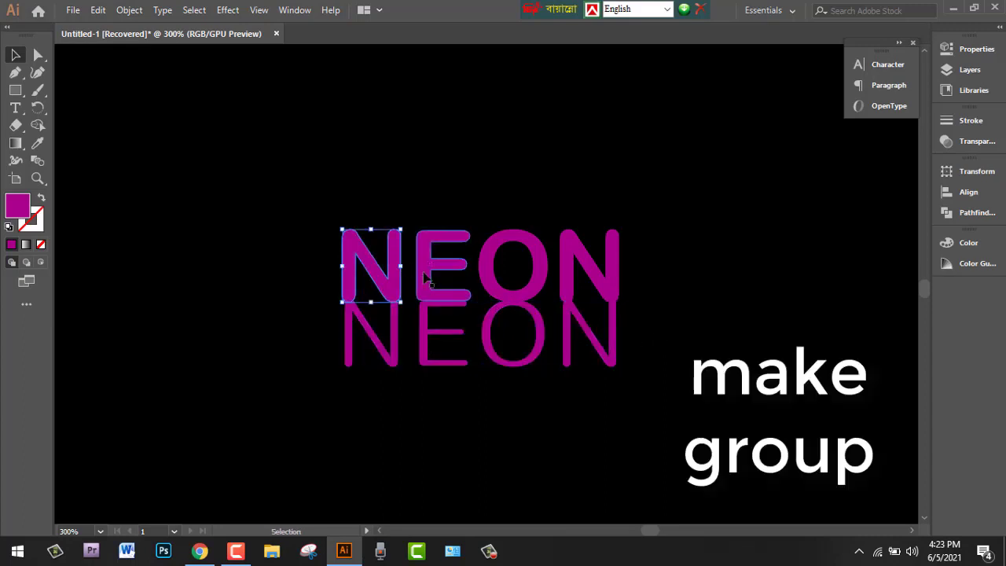
{"action": "left_click", "coordinate": [426, 276], "text": "shift"}
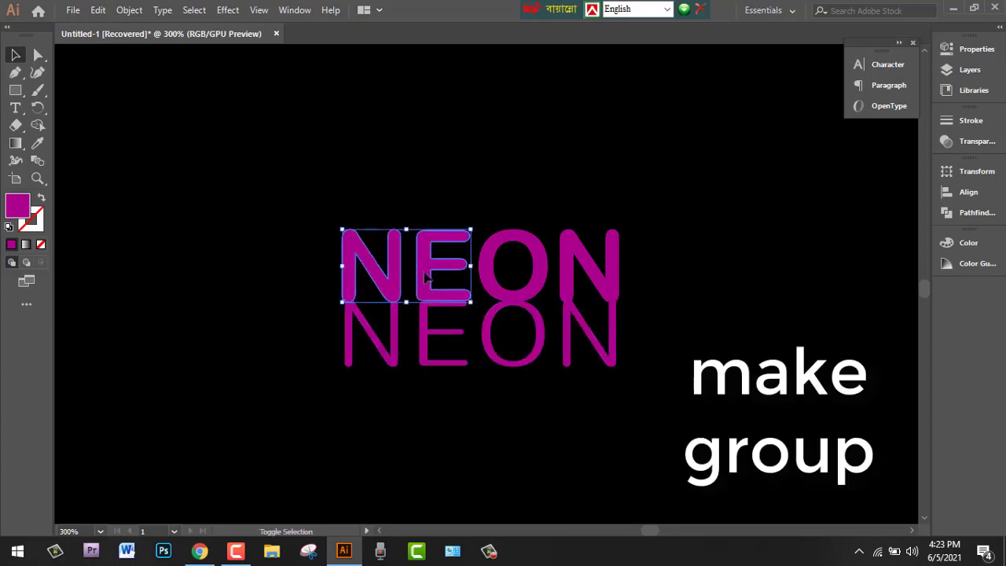
{"action": "left_click", "coordinate": [499, 292], "text": "shift"}
{"action": "left_click", "coordinate": [566, 286], "text": "shift"}
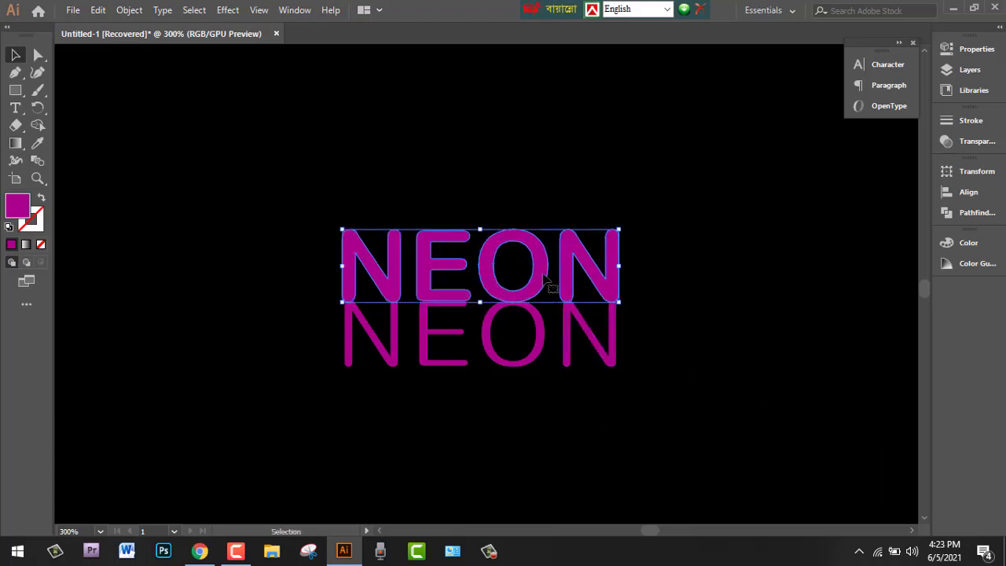
{"action": "left_click_drag", "start_coordinate": [540, 280], "coordinate": [553, 235]}
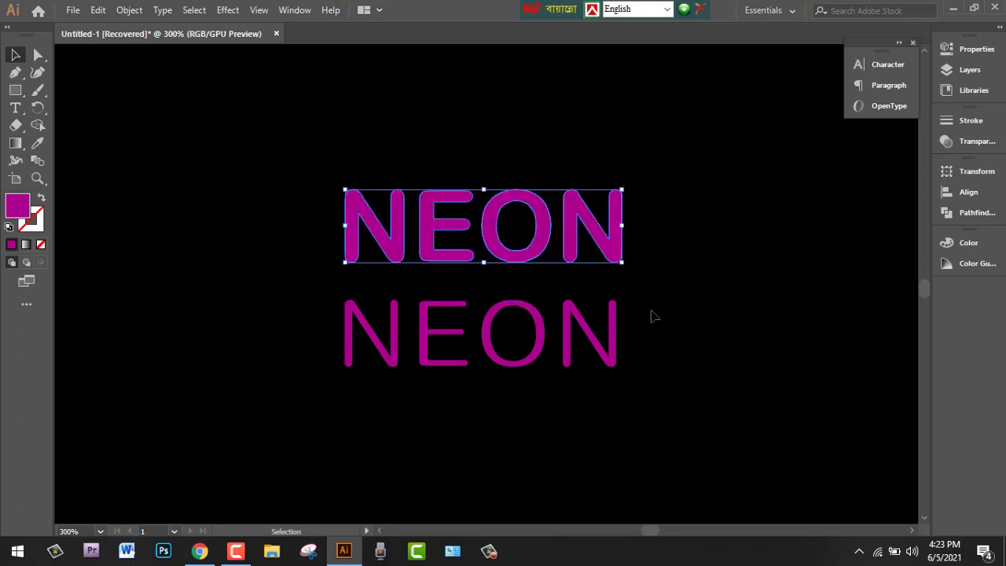
{"action": "key", "text": "a"}
{"action": "key", "text": "ctrl+z"}
{"action": "key", "text": "v"}
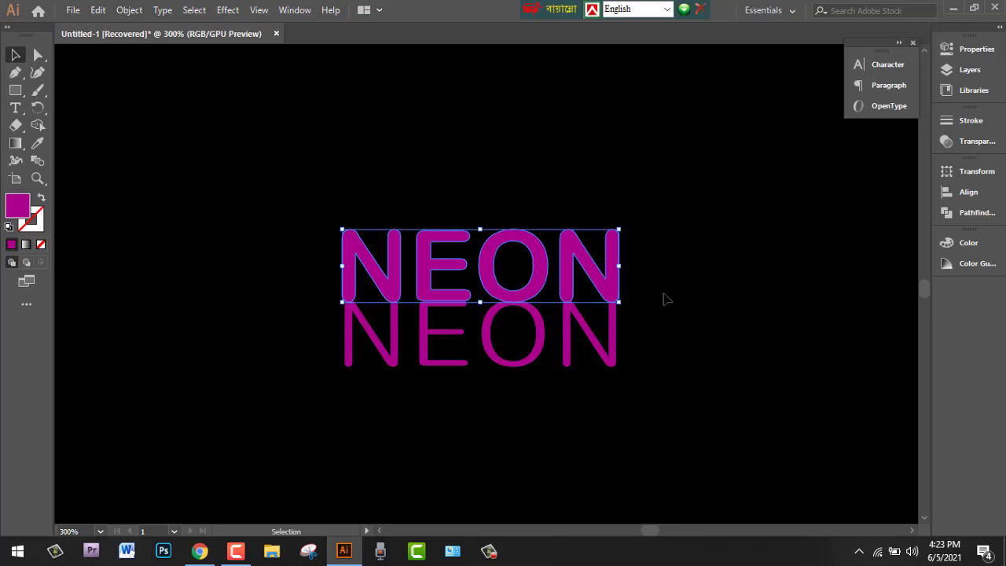
Step: Fill the lower outlined NEON copy with a light pink tint from the Color Guide
{"action": "left_click", "coordinate": [569, 338]}
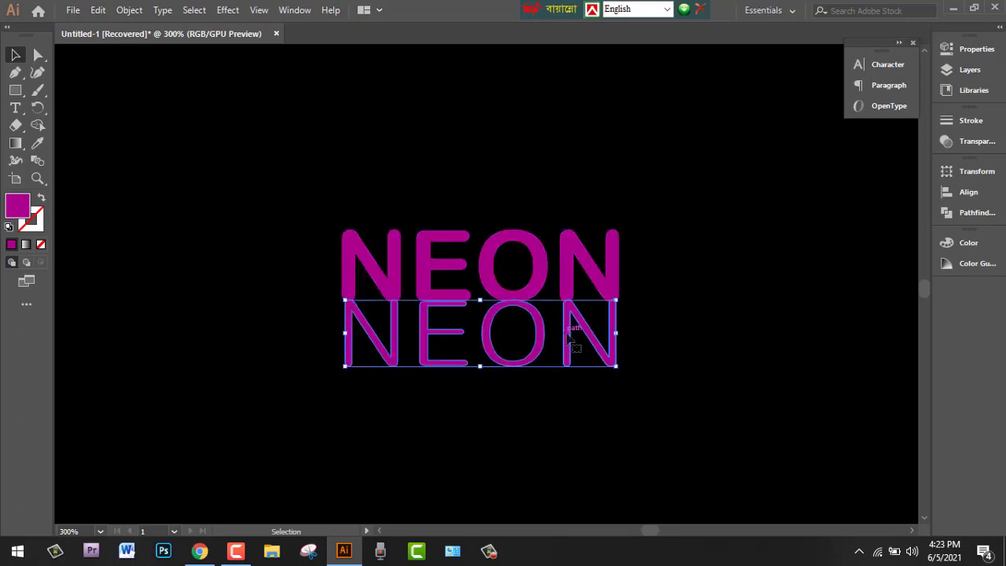
{"action": "left_click", "coordinate": [961, 265]}
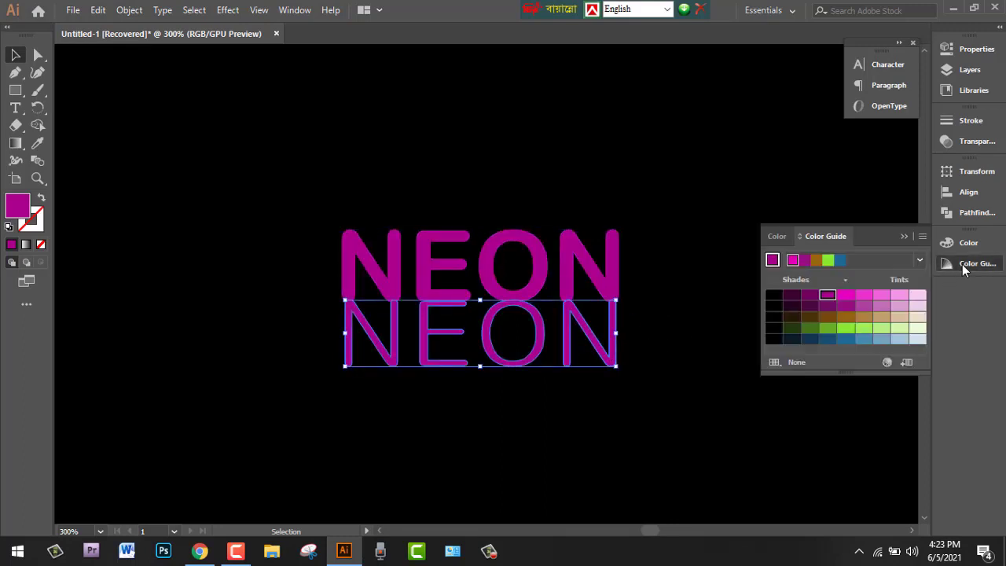
{"action": "left_click", "coordinate": [898, 297]}
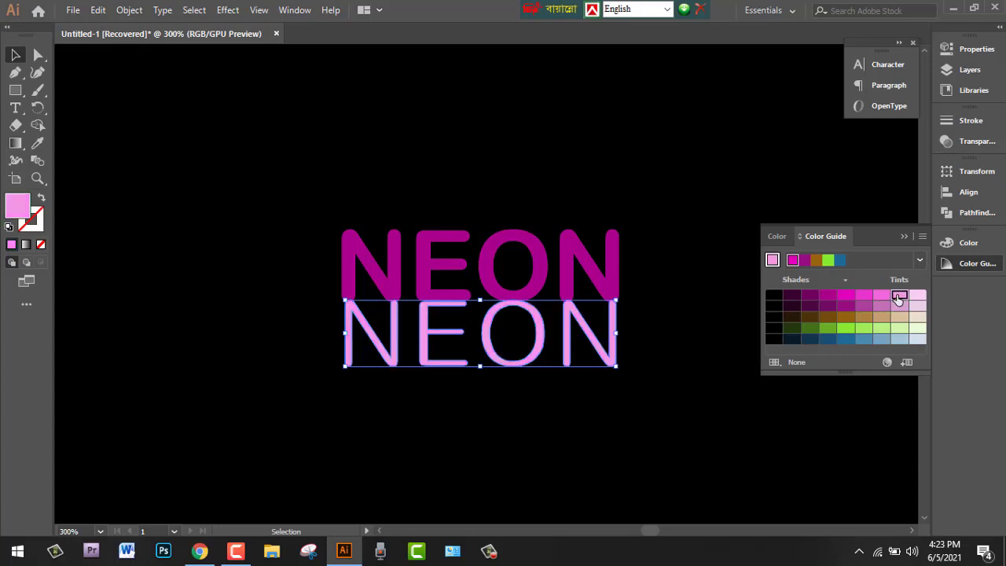
{"action": "left_click", "coordinate": [903, 237]}
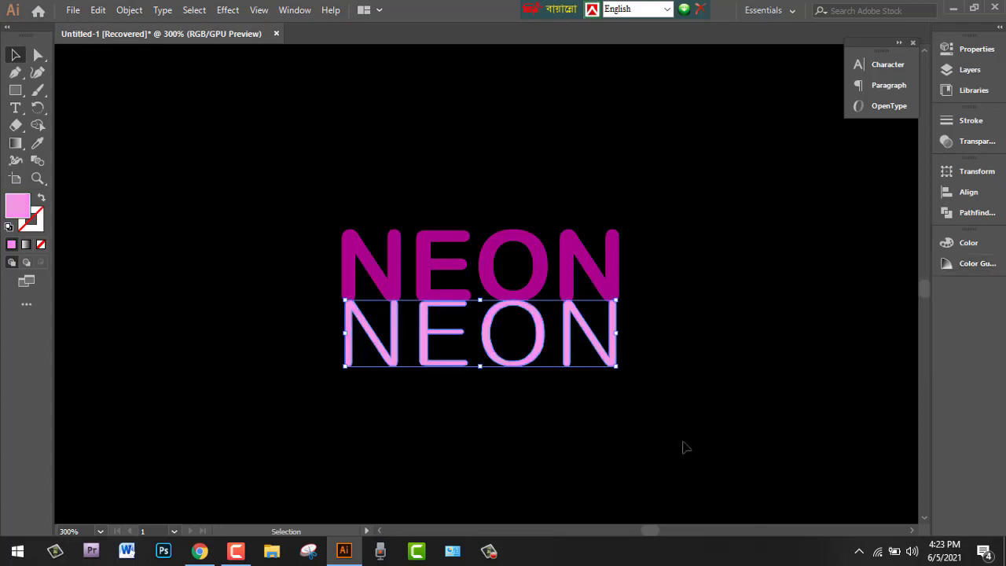
Step: Nudge the light-pink NEON up three steps onto the magenta letters
{"action": "key", "text": "Up"}
{"action": "key", "text": "Up"}
{"action": "key", "text": "Up"}
{"action": "key", "text": "Up"}
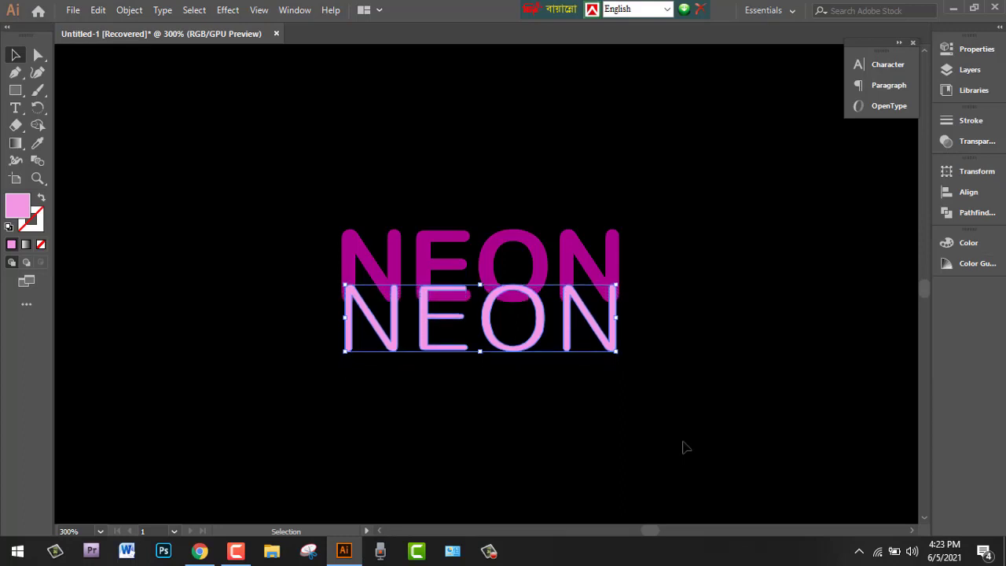
{"action": "key", "text": "Up"}
{"action": "key", "text": "Up"}
{"action": "key", "text": "Up"}
{"action": "key", "text": "Up"}
{"action": "key", "text": "Up"}
{"action": "key", "text": "Up"}
{"action": "key", "text": "Up"}
{"action": "key", "text": "Up"}
{"action": "key", "text": "Up"}
{"action": "key", "text": "Up"}
{"action": "key", "text": "Up"}
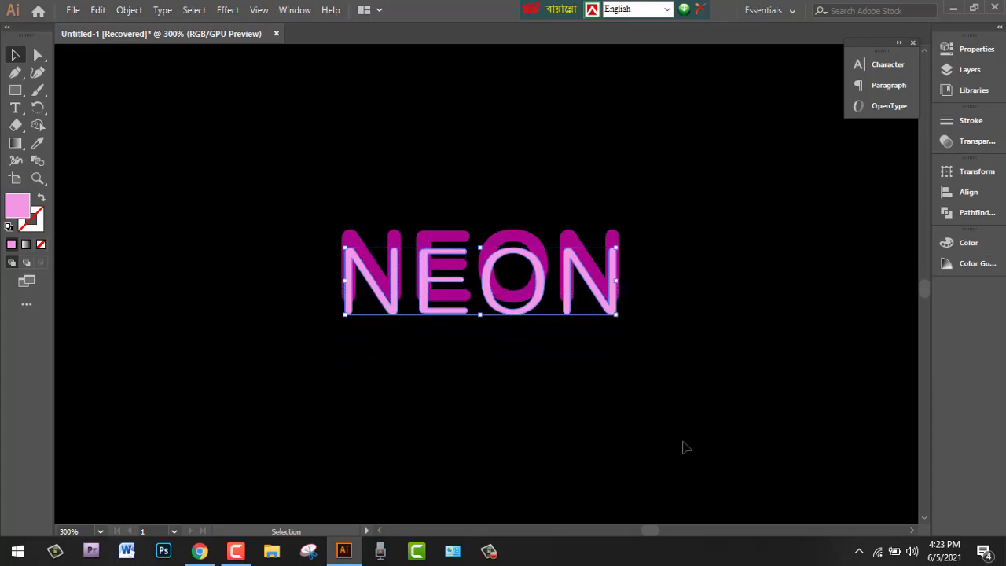
{"action": "key", "text": "Up"}
{"action": "key", "text": "Up"}
{"action": "key", "text": "Up"}
{"action": "key", "text": "Up"}
{"action": "key", "text": "Up"}
{"action": "key", "text": "Up"}
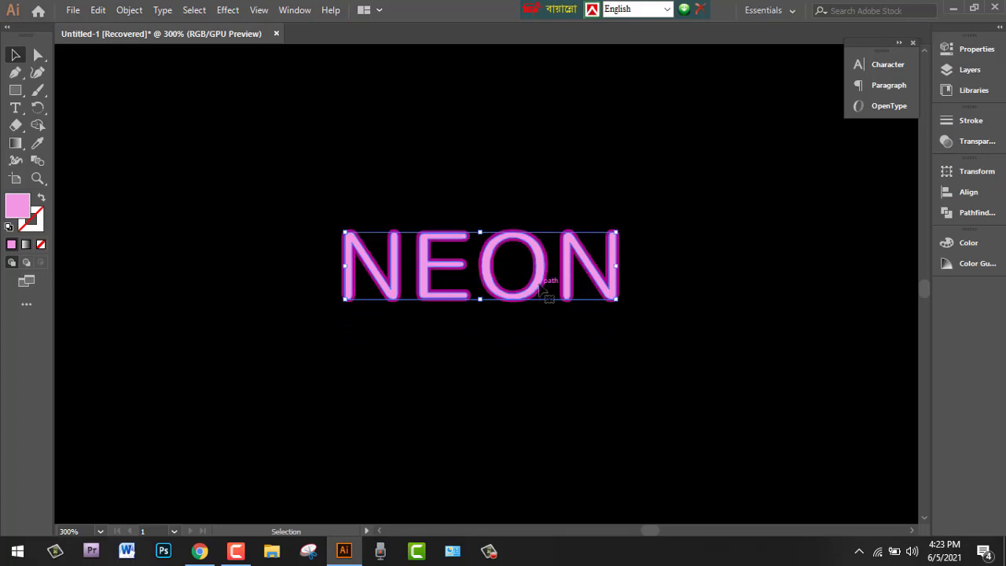
Step: Apply a 2.5 px Gaussian Blur to the magenta NEON behind the pink letters
{"action": "left_click", "coordinate": [546, 287]}
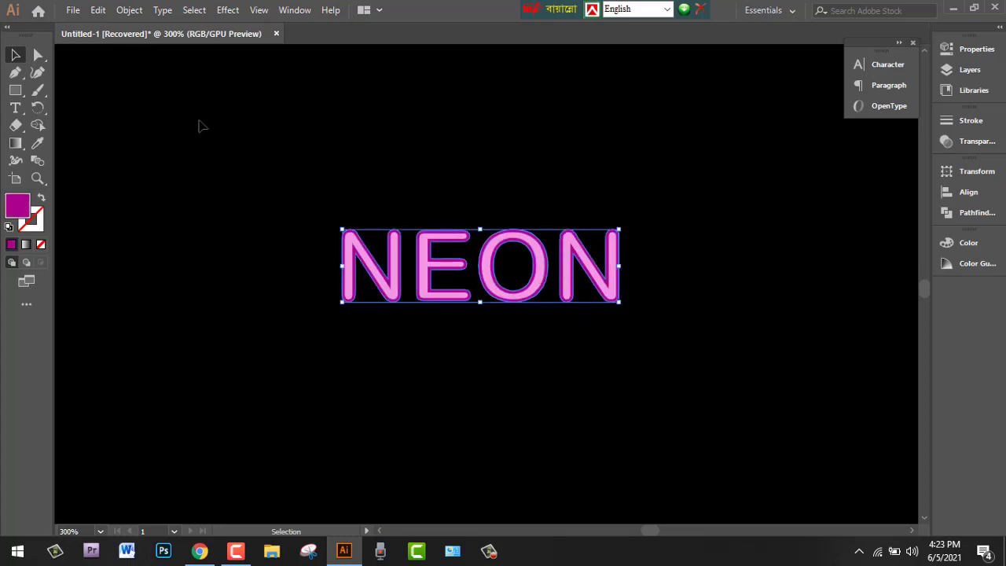
{"action": "left_click", "coordinate": [226, 10]}
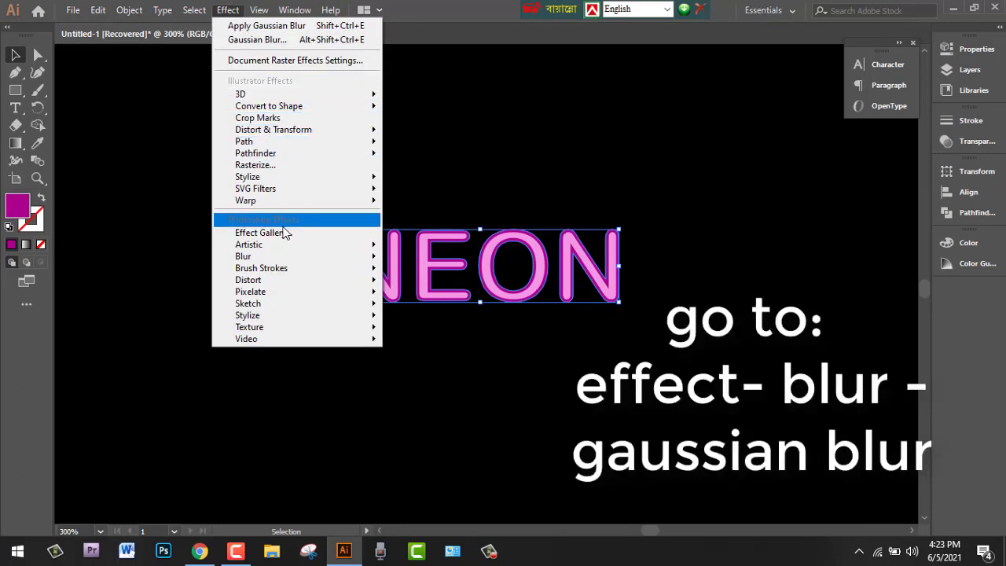
{"action": "mouse_move", "coordinate": [298, 256]}
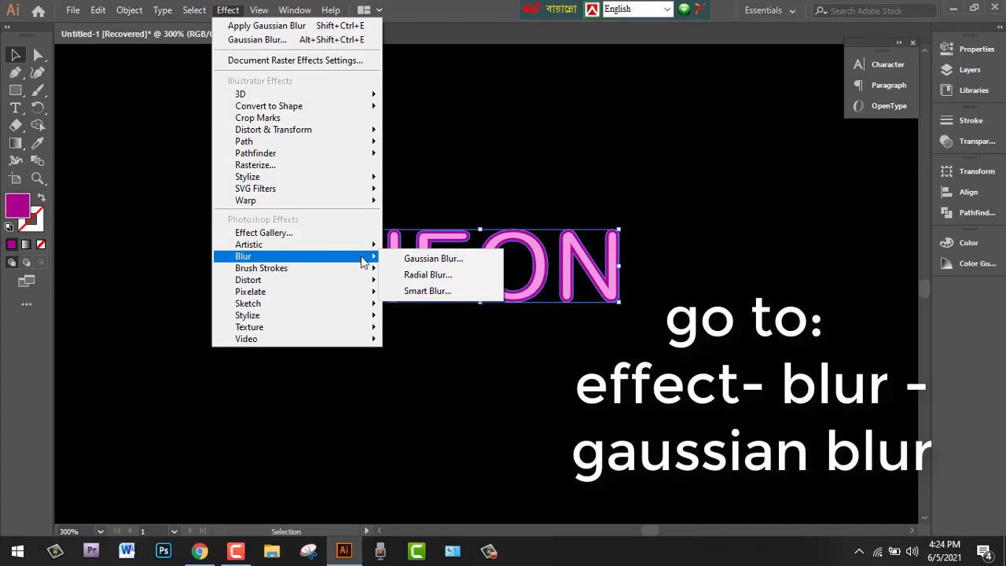
{"action": "left_click", "coordinate": [415, 258]}
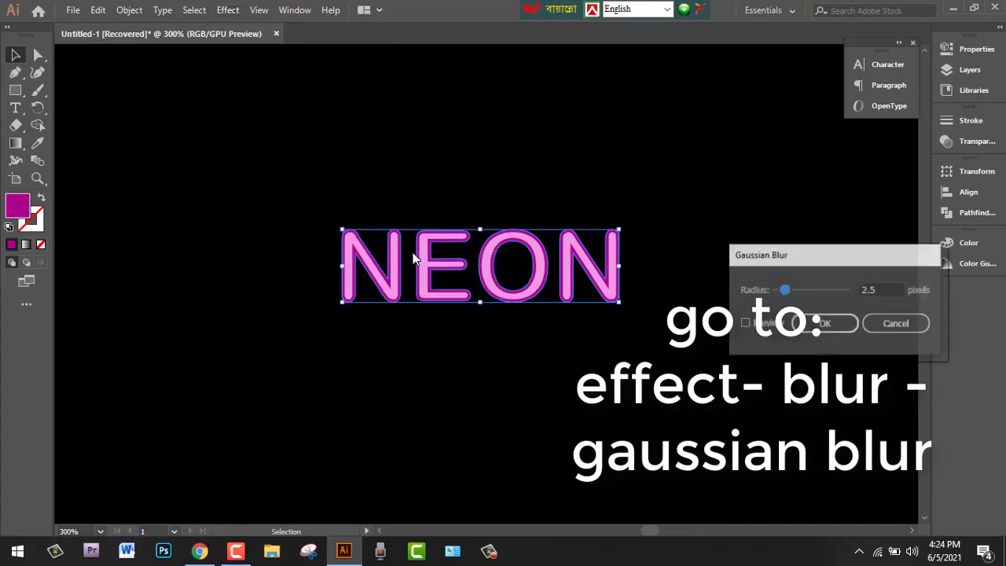
{"action": "left_click", "coordinate": [745, 323]}
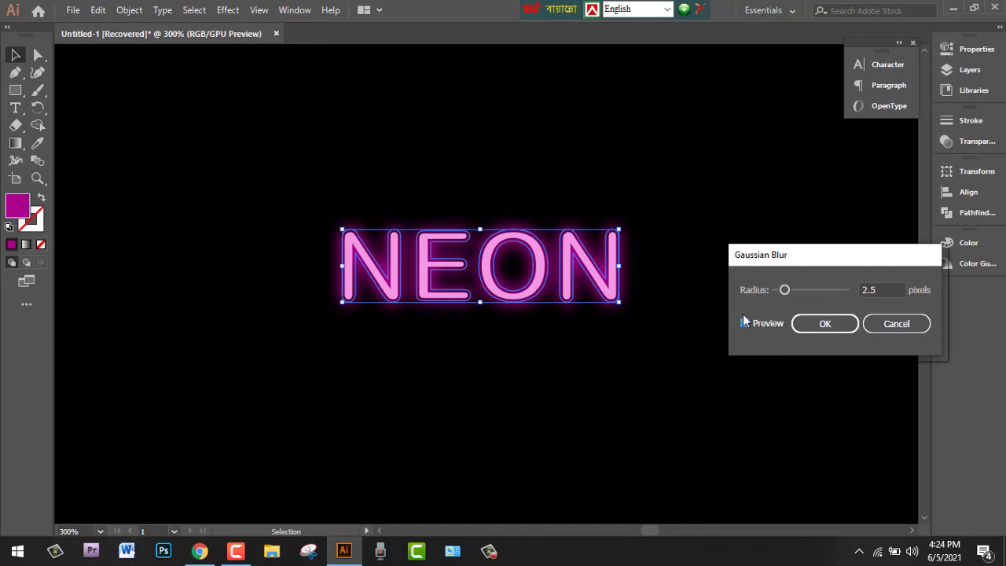
{"action": "left_click_drag", "start_coordinate": [784, 290], "coordinate": [792, 293]}
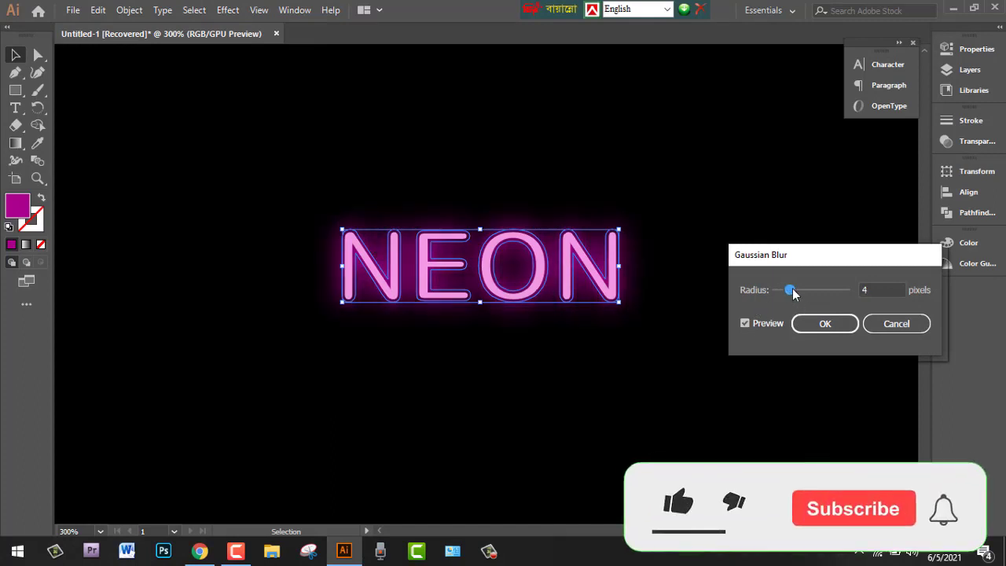
{"action": "left_click_drag", "start_coordinate": [792, 288], "coordinate": [786, 290]}
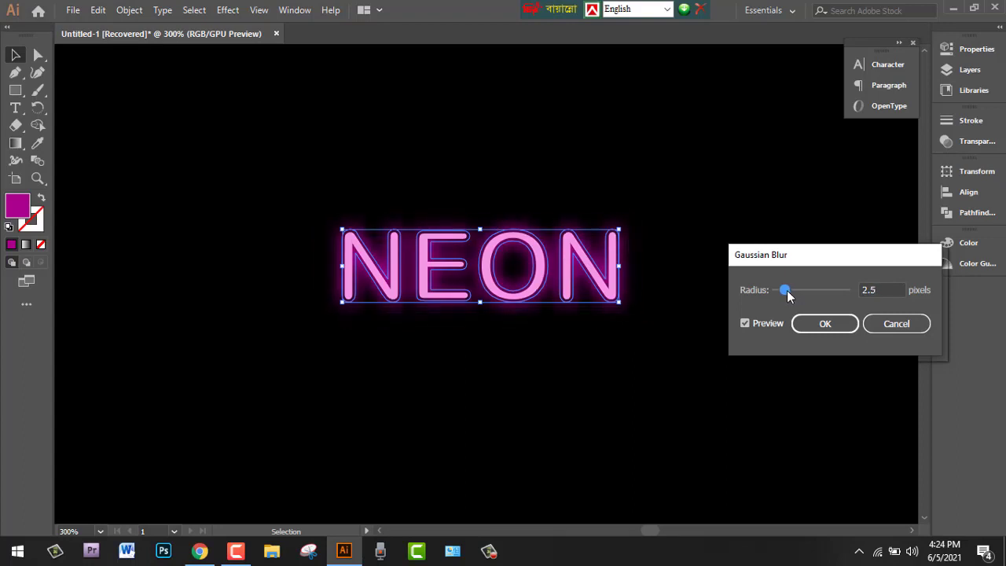
{"action": "left_click", "coordinate": [814, 324]}
{"action": "left_click", "coordinate": [649, 331]}
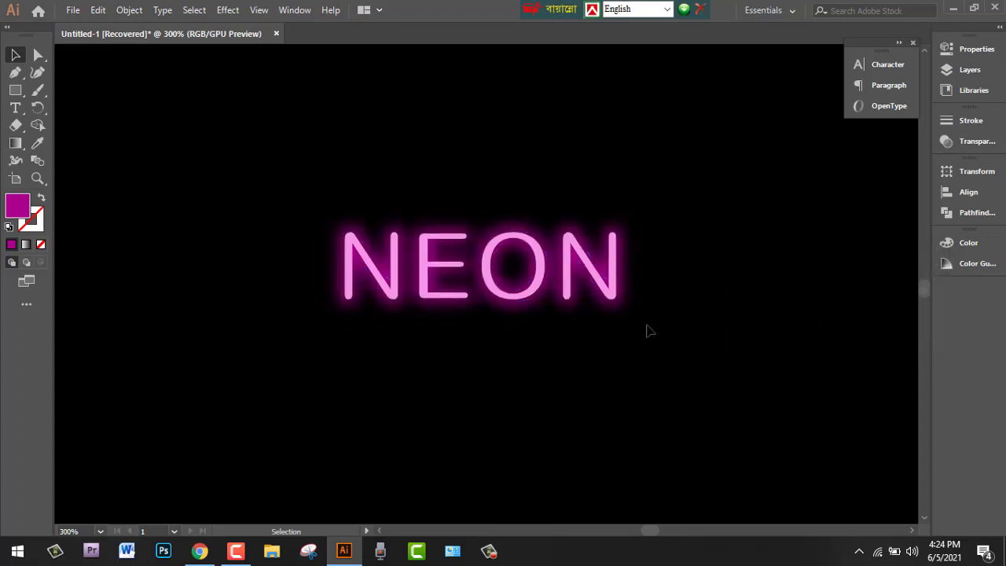
{"action": "scroll", "coordinate": [649, 331], "scroll_direction": "up", "scroll_amount": 1}
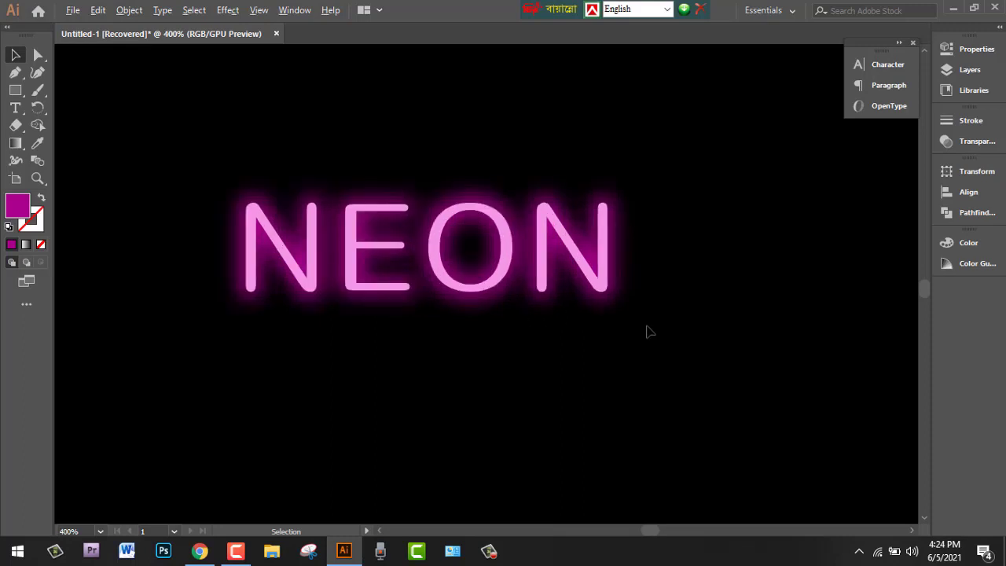
{"action": "scroll", "coordinate": [649, 330], "scroll_direction": "up", "scroll_amount": 1}
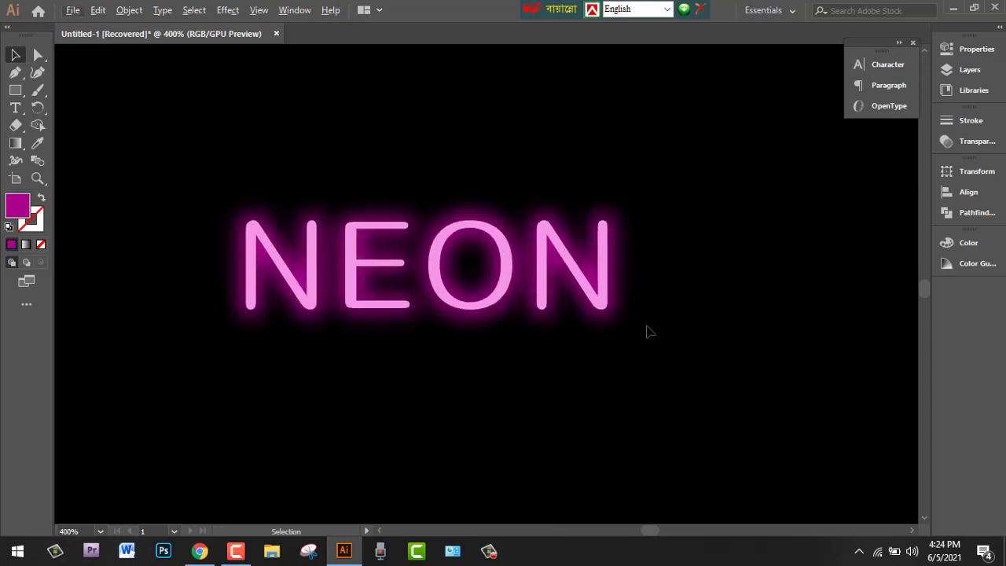
{"action": "scroll", "coordinate": [647, 326], "scroll_direction": "left", "scroll_amount": 1}
{"action": "scroll", "coordinate": [647, 326], "scroll_direction": "left", "scroll_amount": 1}
{"action": "scroll", "coordinate": [701, 328], "scroll_direction": "up", "scroll_amount": 1}
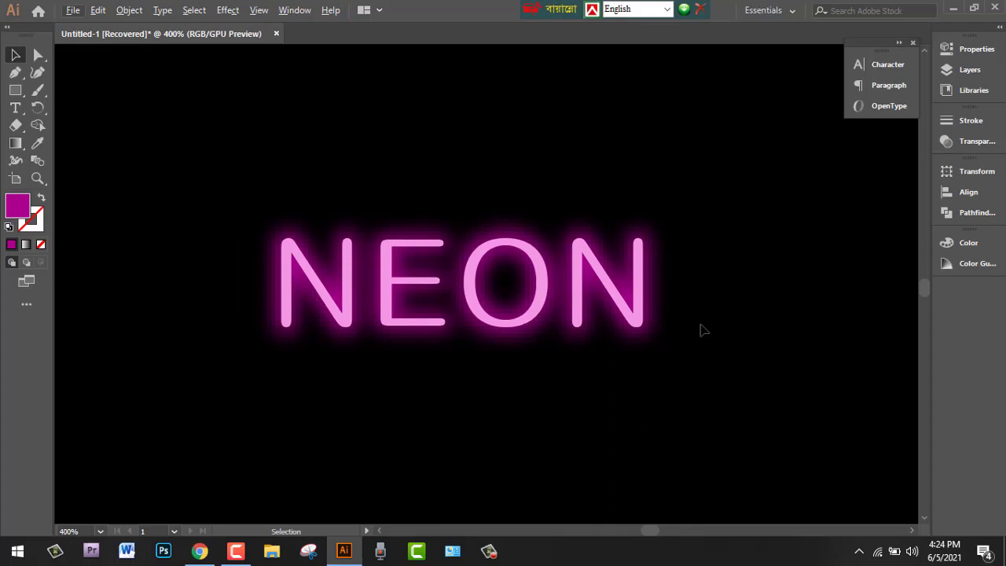